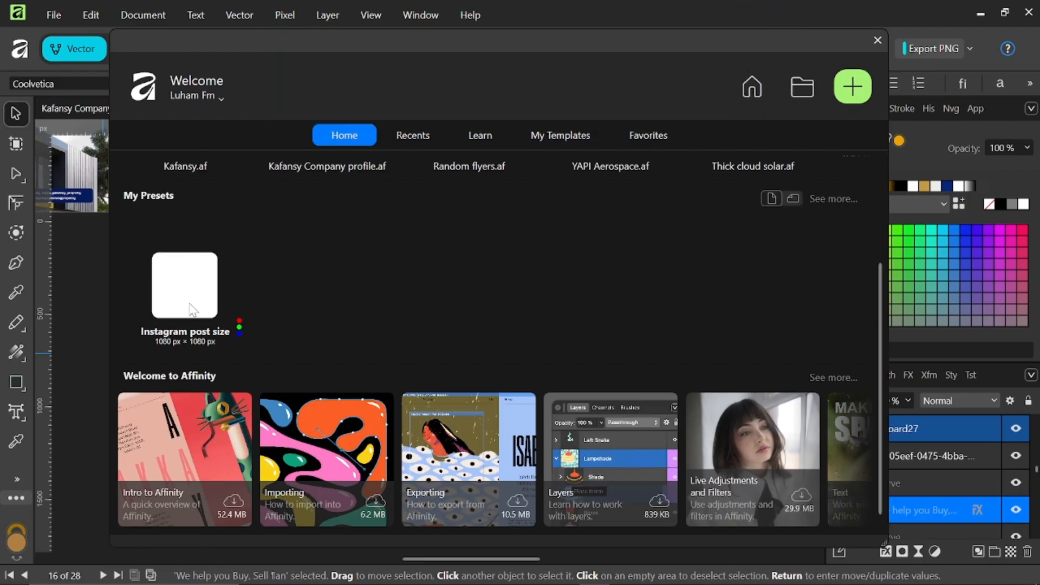
# Step: Create a document from the Instagram post size preset and place the glow and businessman images from the Sharpen folder beside the canvas
pyautogui.press('Escape')
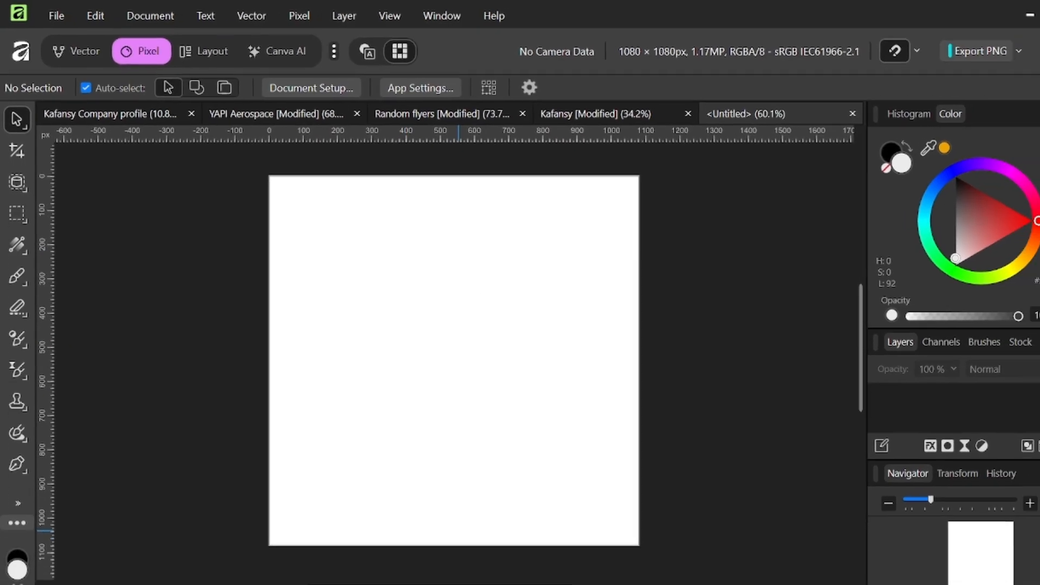
pyautogui.click(433, 575)
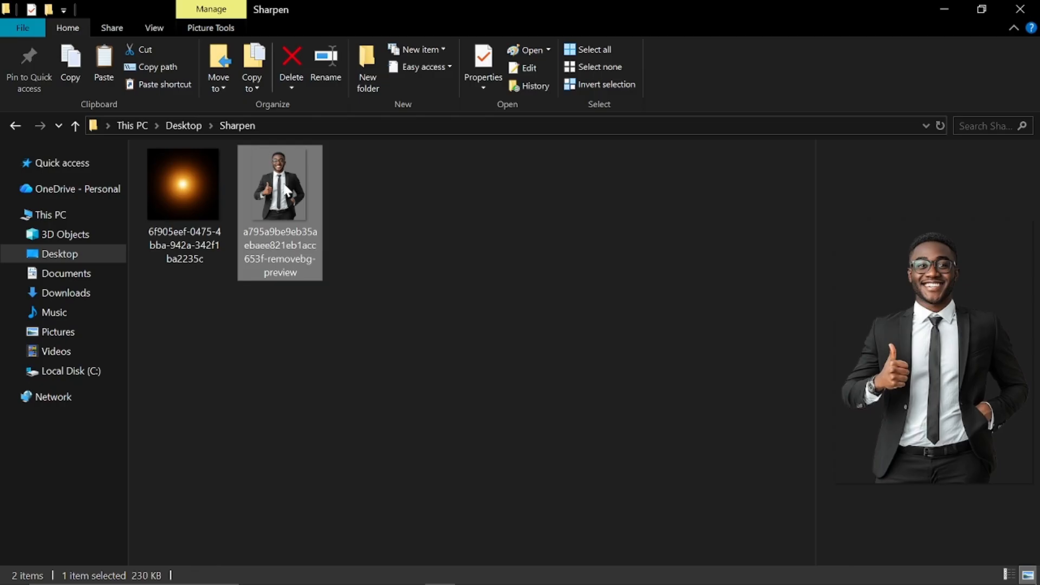
pyautogui.moveTo(288, 189)
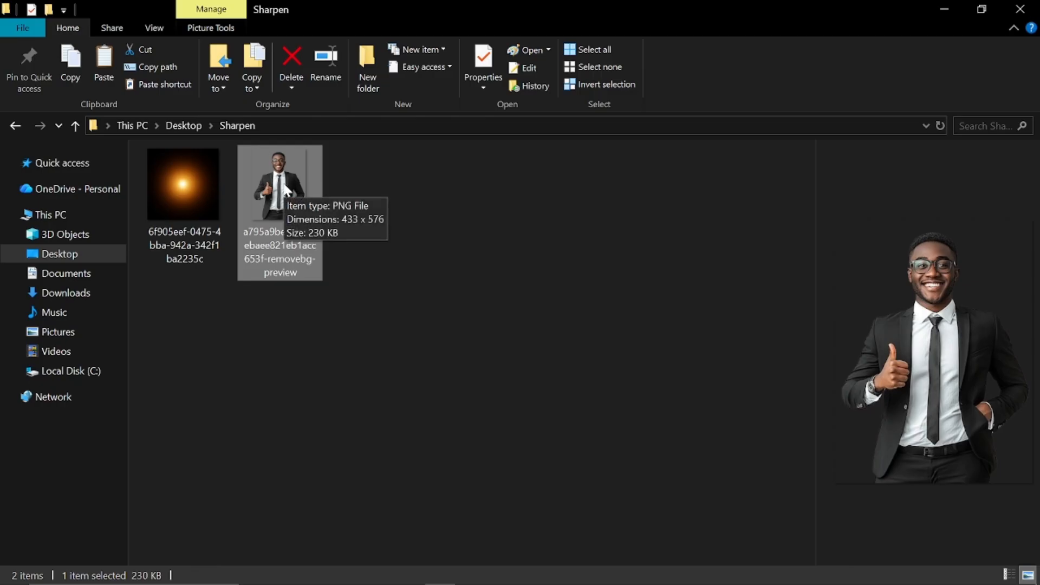
pyautogui.click(173, 196)
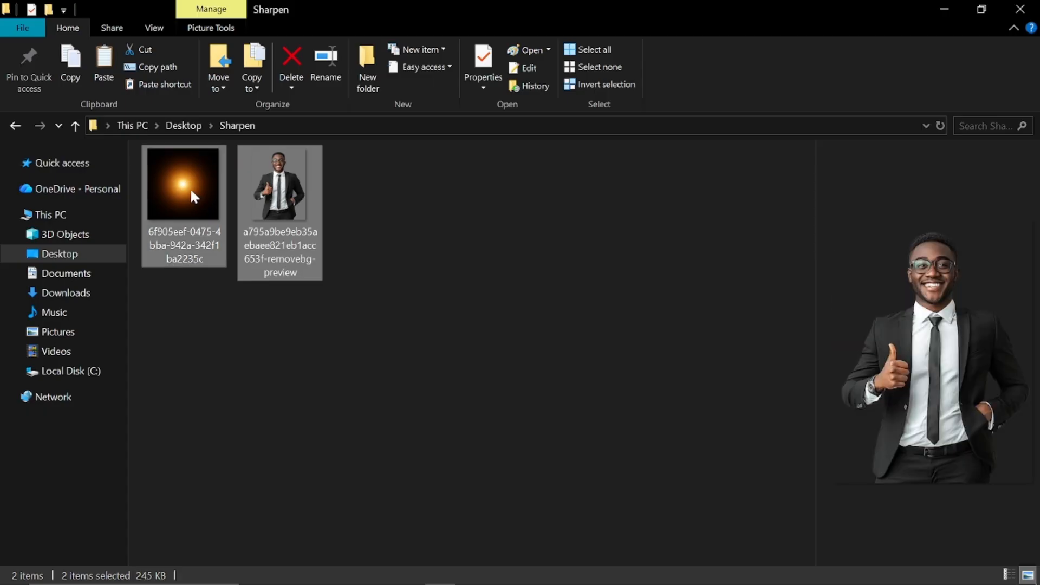
pyautogui.moveTo(190, 189); pyautogui.dragTo(616, 295)
pyautogui.scroll(-2, 183, 299)
pyautogui.click(543, 429)
pyautogui.scroll(-1, 478, 349)
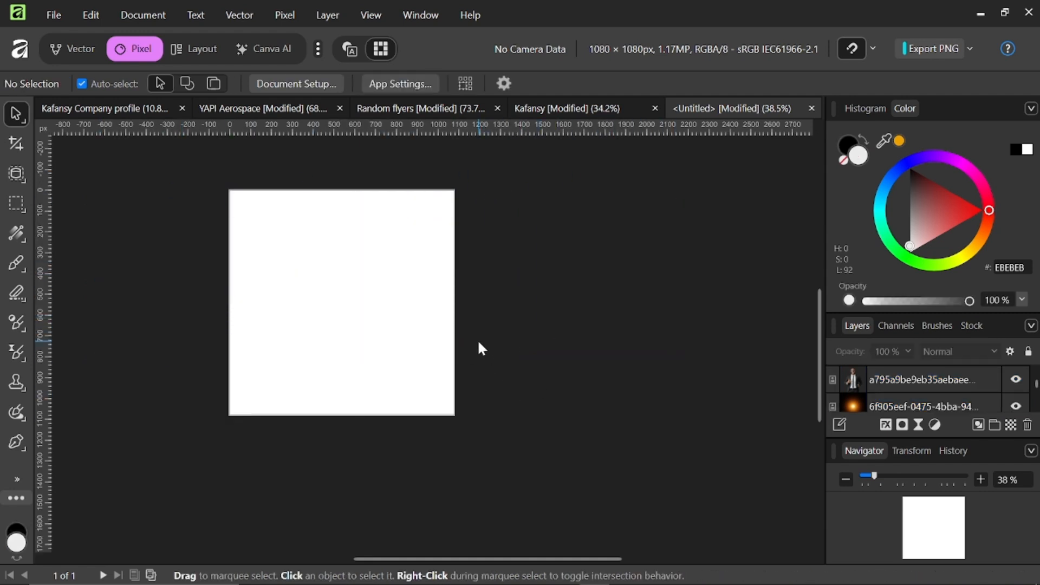
pyautogui.scroll(2, 353, 324)
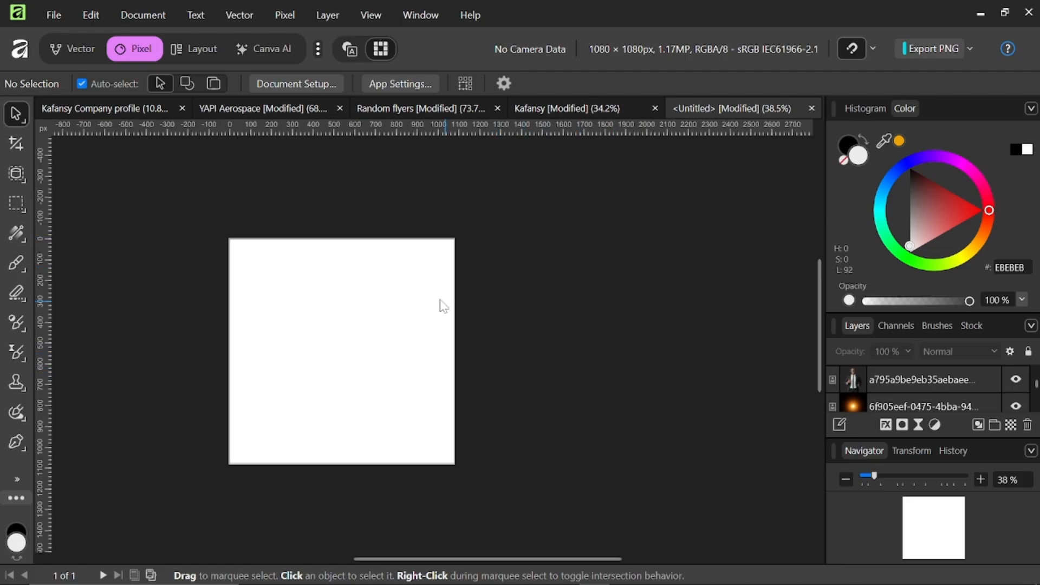
# Step: Turn off Clip to Canvas for the document view
pyautogui.rightClick(519, 284)
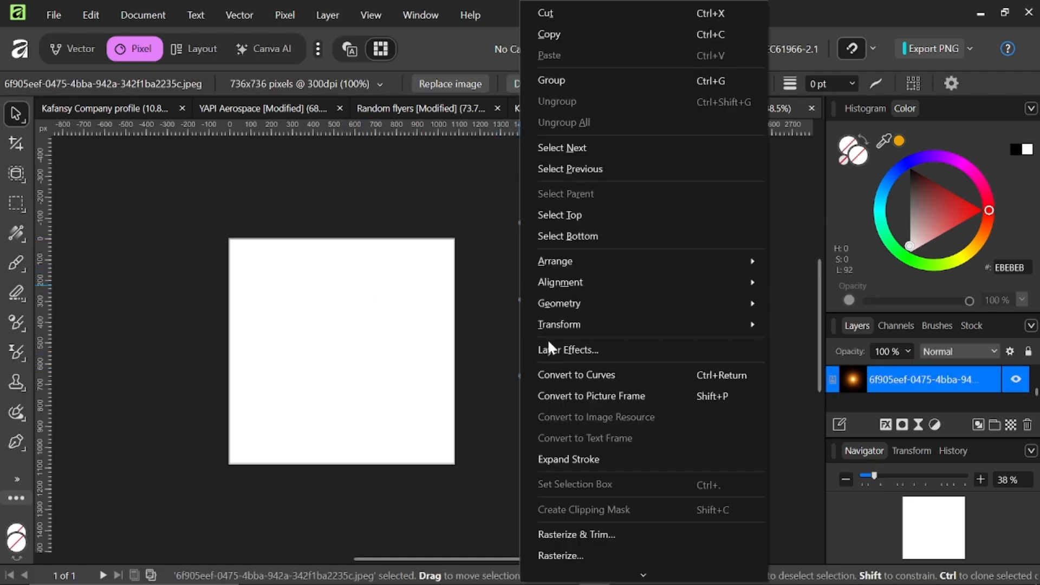
pyautogui.click(505, 396)
pyautogui.rightClick(503, 404)
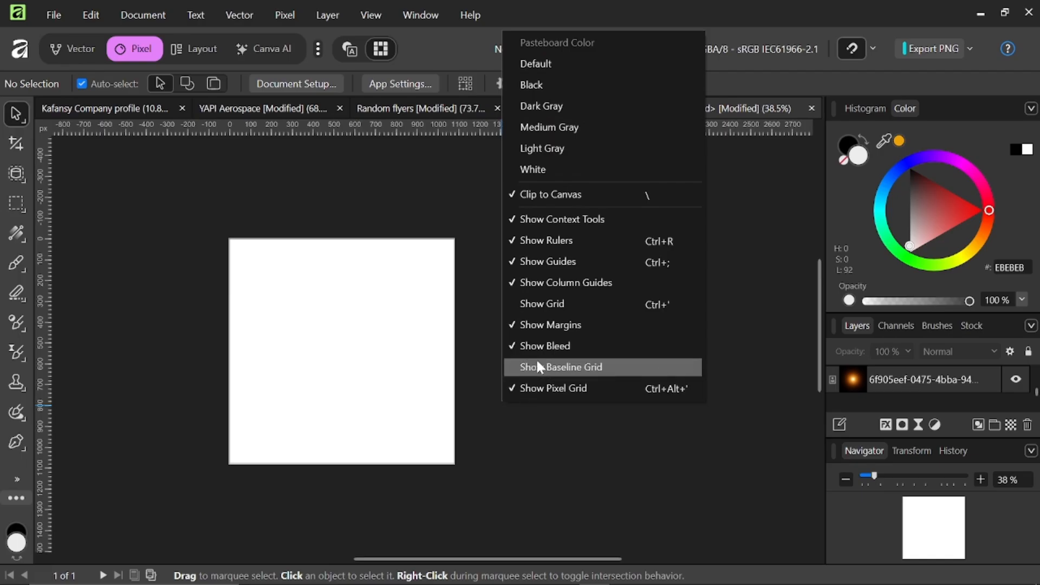
pyautogui.click(532, 196)
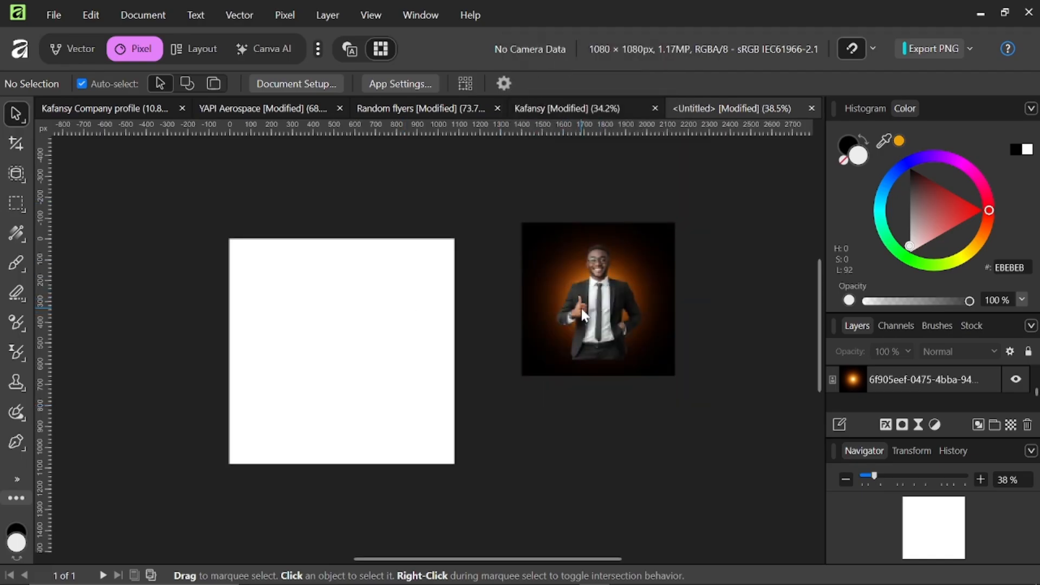
# Step: Move the businessman image onto the white canvas and enlarge it proportionally to about 133%
pyautogui.click(596, 316)
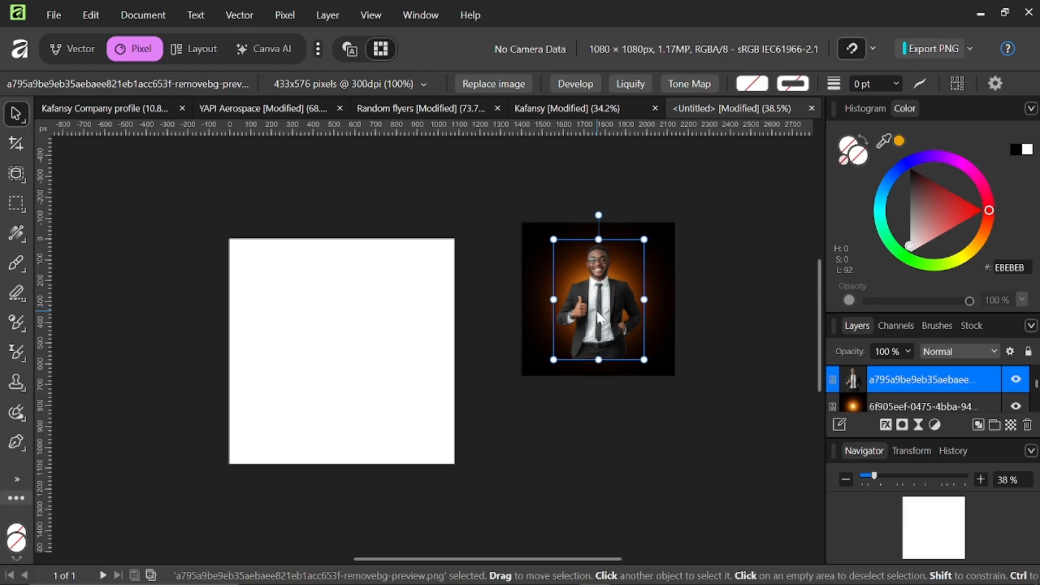
pyautogui.moveTo(596, 316); pyautogui.dragTo(349, 362)
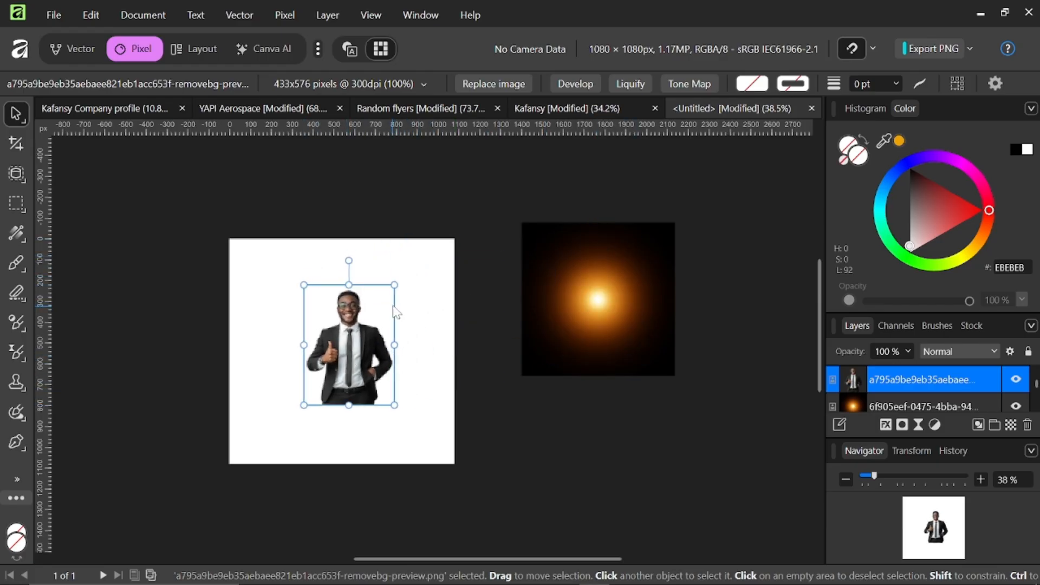
pyautogui.moveTo(395, 284); pyautogui.dragTo(409, 264)
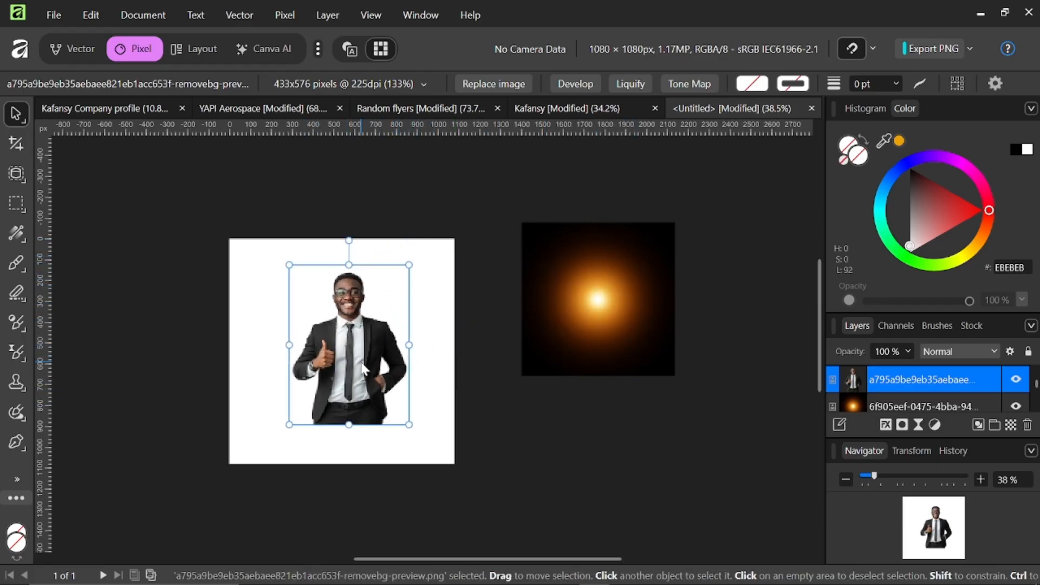
# Step: Place a duplicate of the businessman beside the canvas, and enlarge the one on the canvas to about 167%
pyautogui.hscroll(-1, 368, 364)
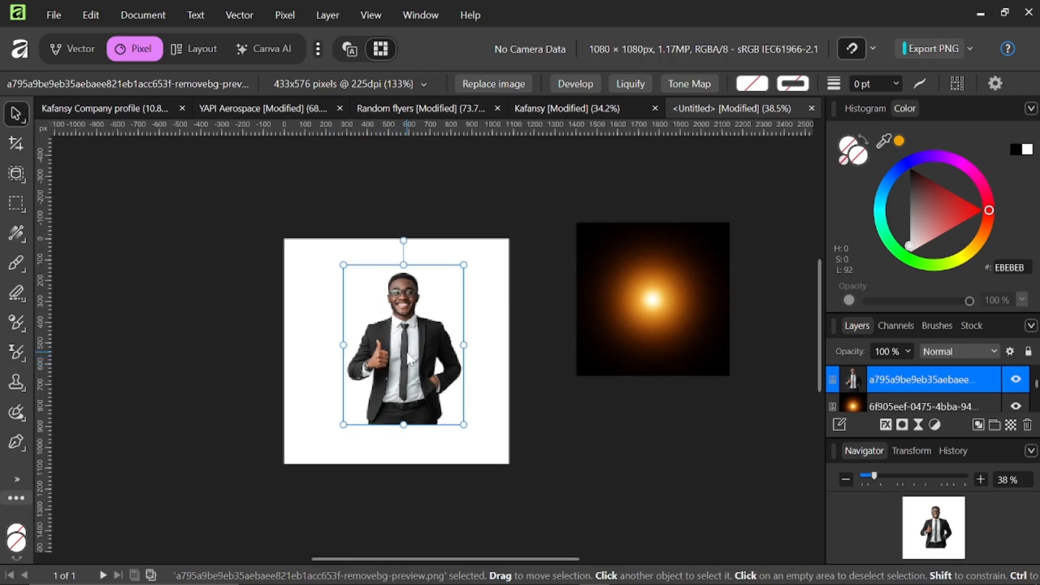
pyautogui.moveTo(410, 358); pyautogui.dragTo(180, 345)
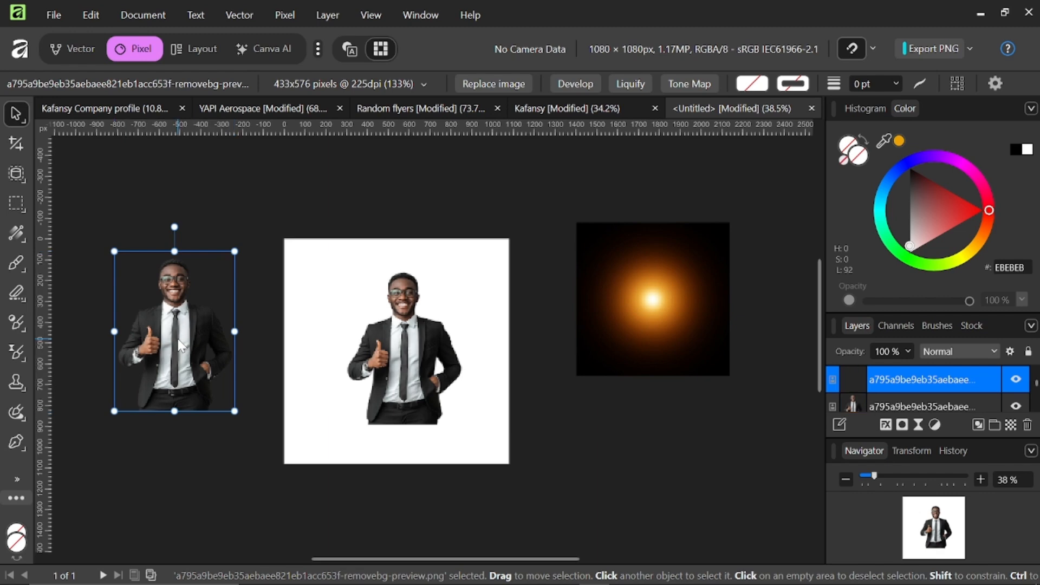
pyautogui.click(403, 351)
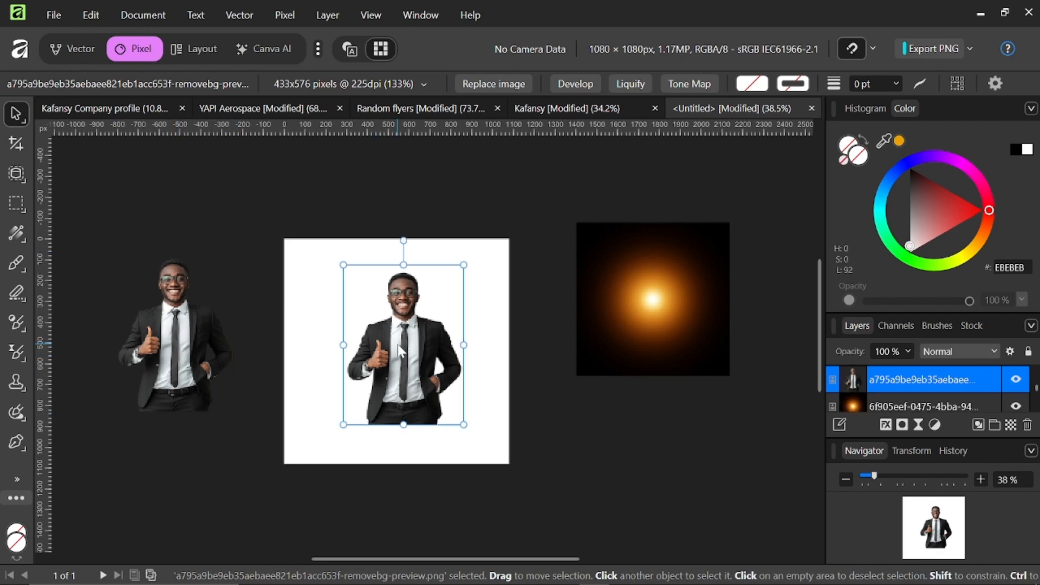
pyautogui.moveTo(413, 358)
pyautogui.mouseDown()
pyautogui.moveTo(396, 356)
pyautogui.moveTo(403, 369)
pyautogui.moveTo(396, 350)
pyautogui.moveTo(405, 364)
pyautogui.mouseUp()
pyautogui.moveTo(457, 272); pyautogui.dragTo(477, 266)
# Step: Add a live Unsharp Mask filter to the businessman on the canvas, keeping its settings dialog clear of the face
pyautogui.scroll(2, 427, 330)
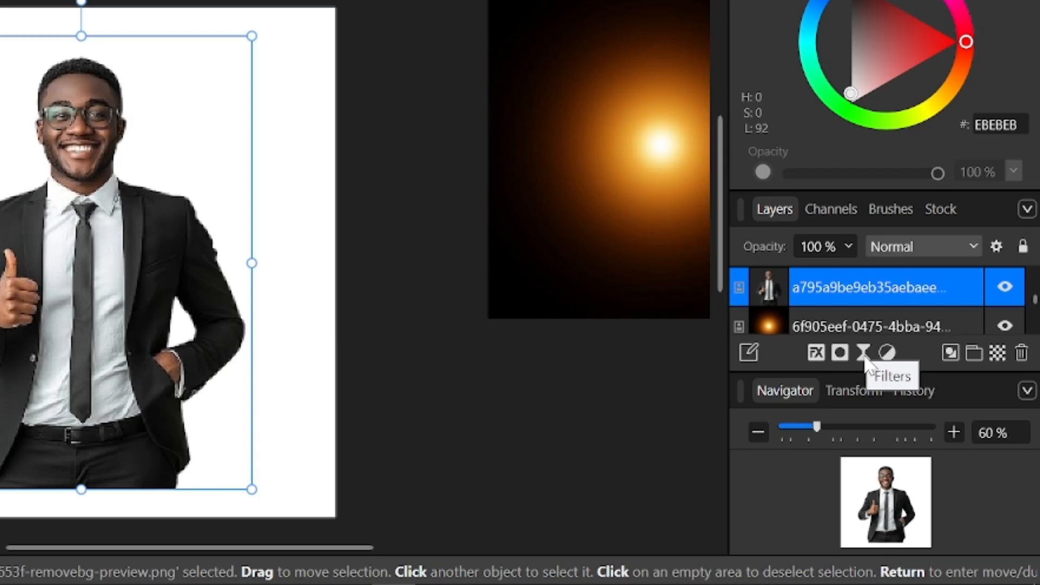
pyautogui.click(863, 353)
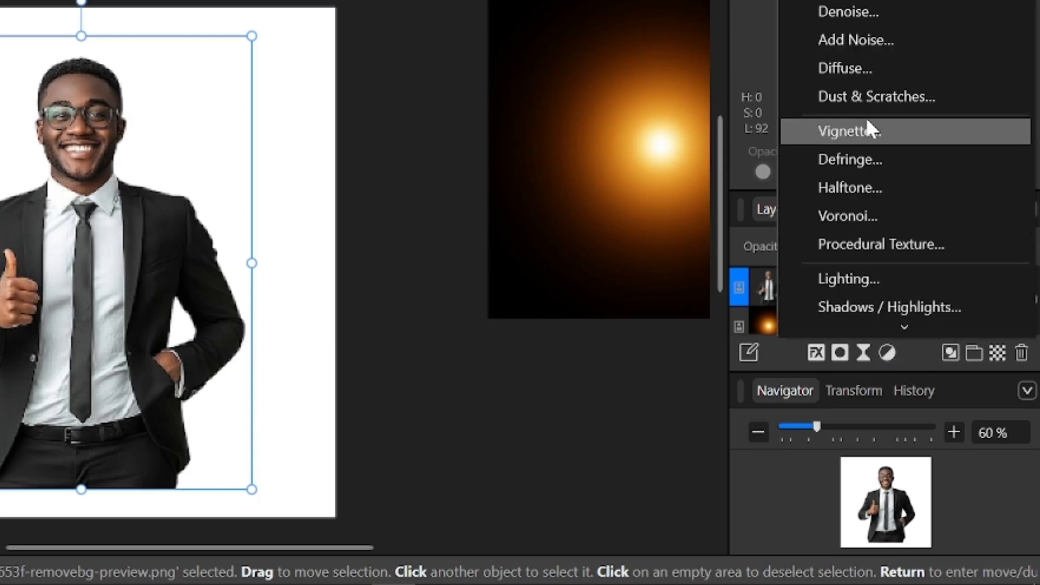
pyautogui.scroll(1, 866, 114)
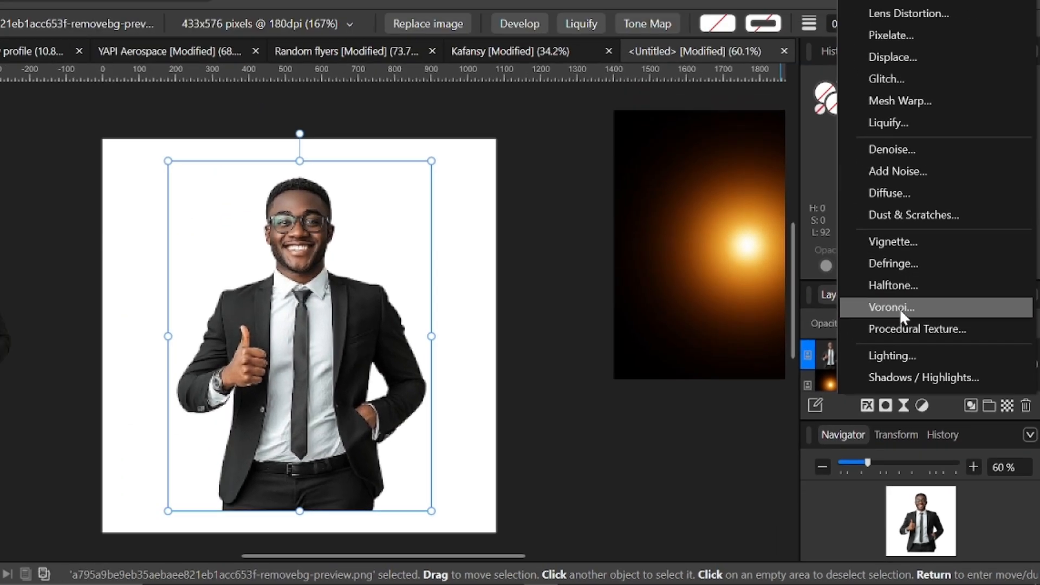
pyautogui.scroll(5, 912, 298)
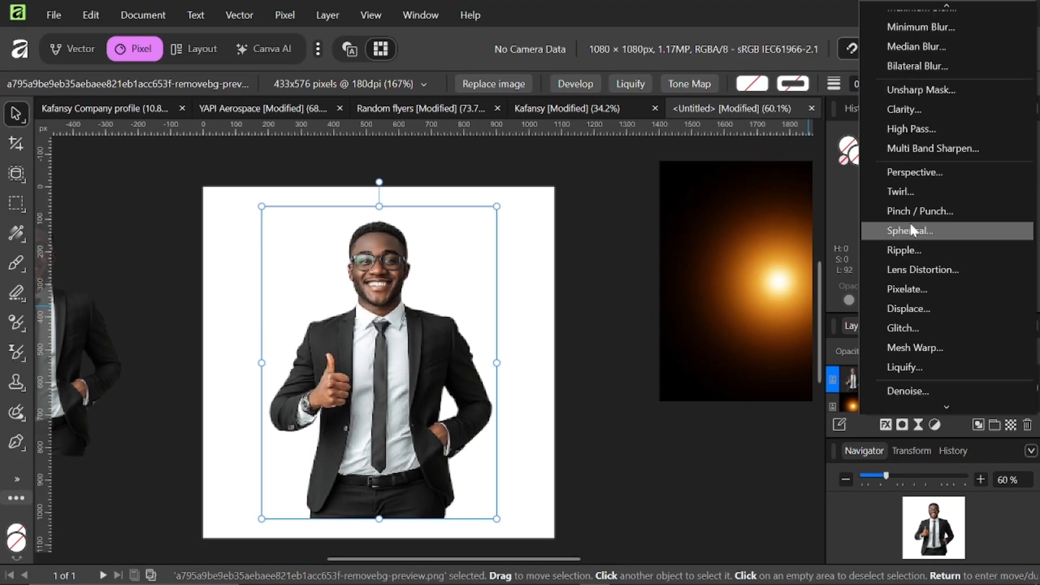
pyautogui.click(918, 90)
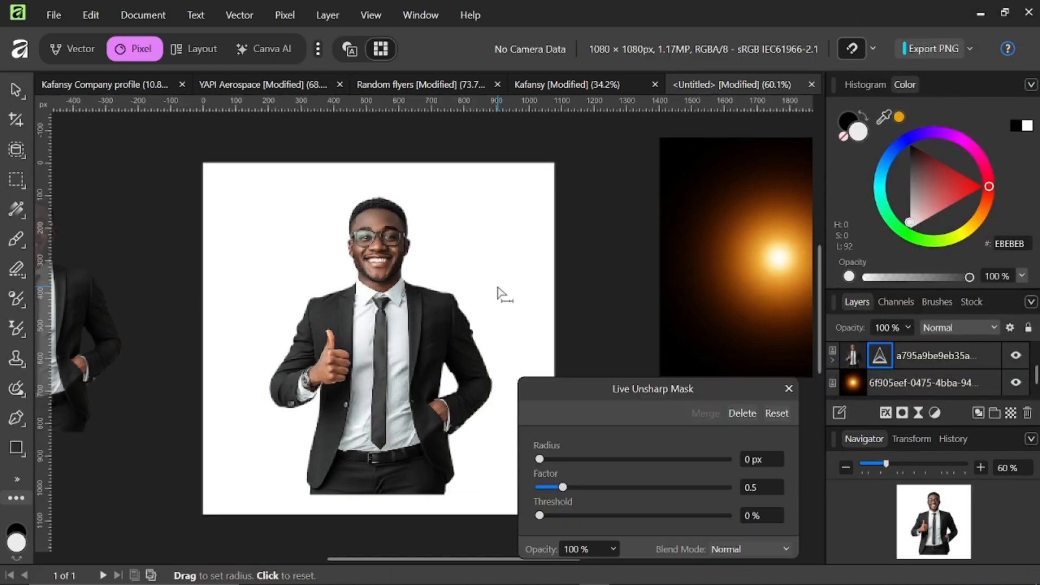
pyautogui.moveTo(597, 394); pyautogui.dragTo(567, 247)
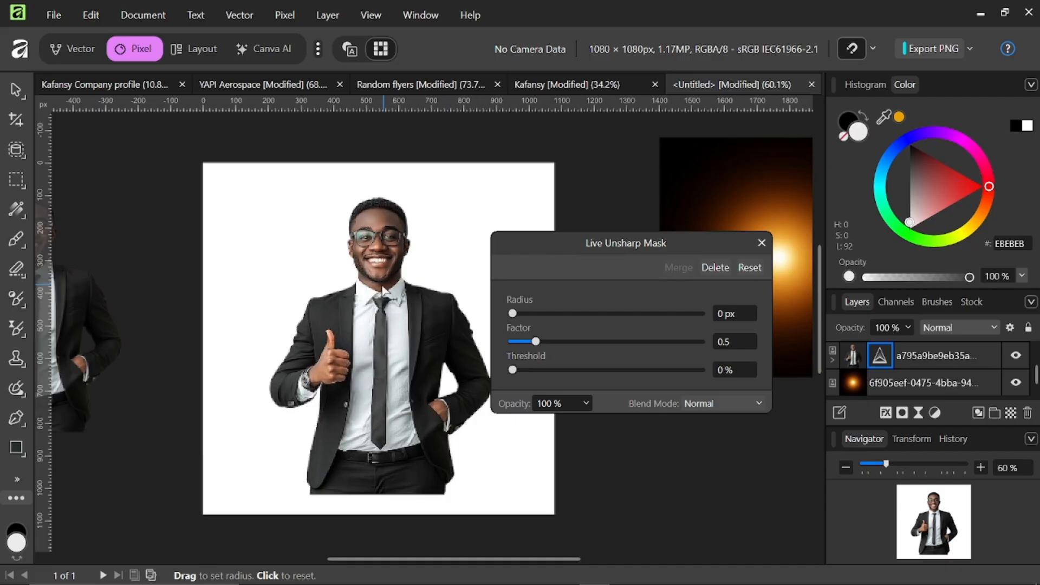
# Step: Set the Unsharp Mask radius to 13.5 px, the factor to 0.709 and the threshold to 5%
pyautogui.scroll(3, 398, 298)
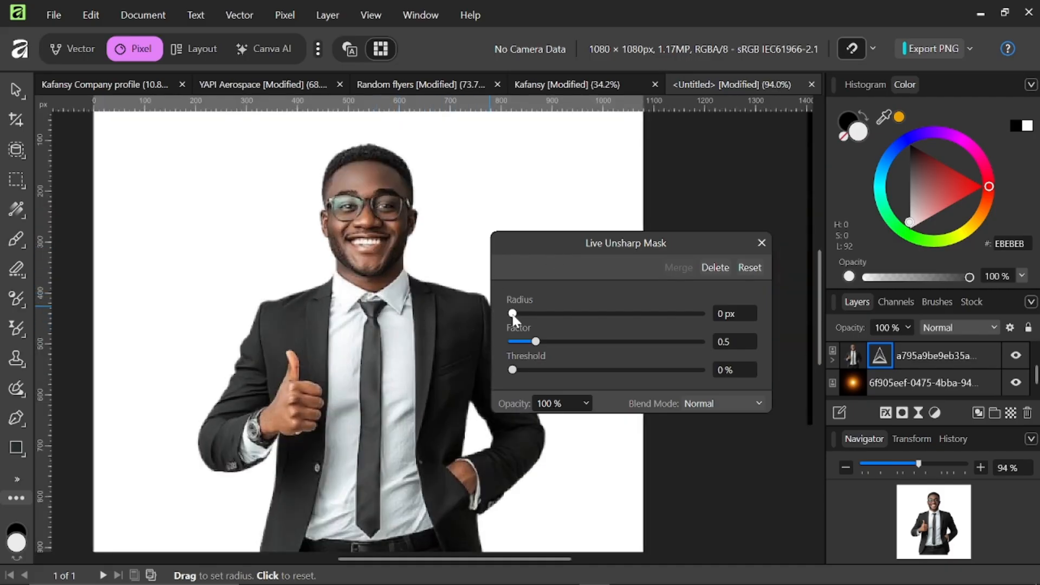
pyautogui.moveTo(512, 315); pyautogui.dragTo(594, 326)
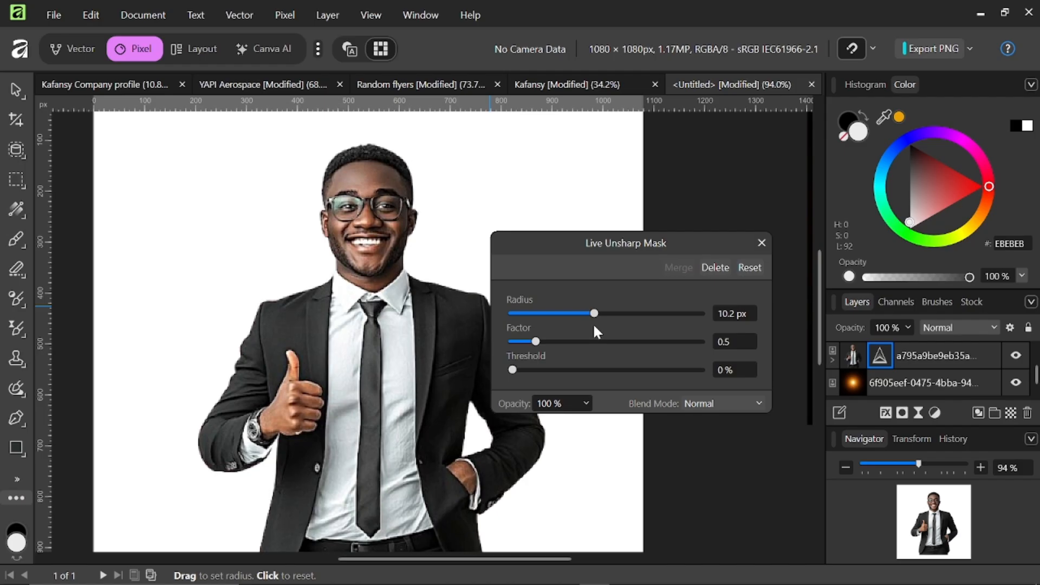
pyautogui.moveTo(596, 318); pyautogui.dragTo(633, 327)
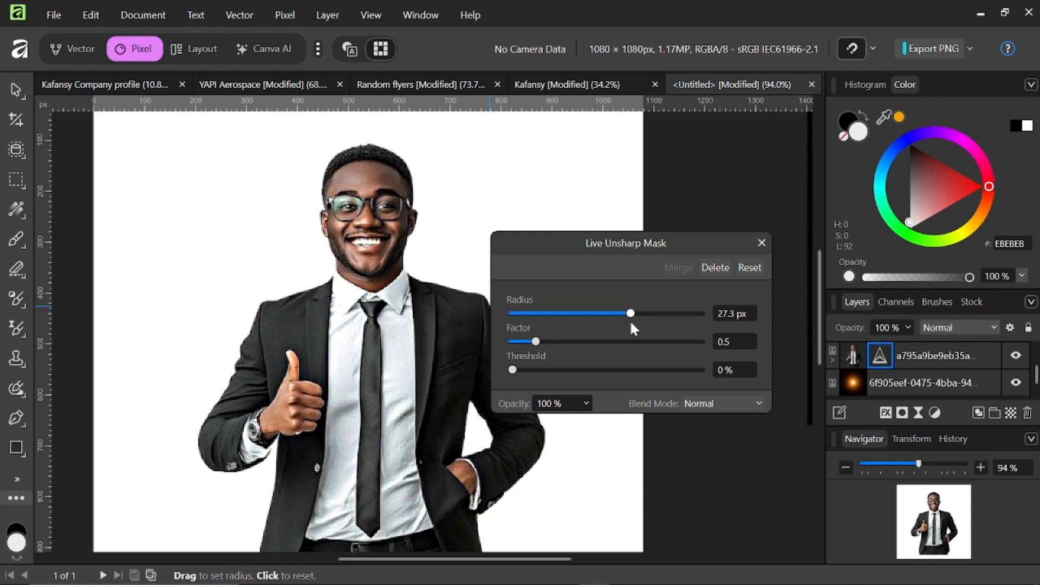
pyautogui.moveTo(631, 323); pyautogui.dragTo(609, 318)
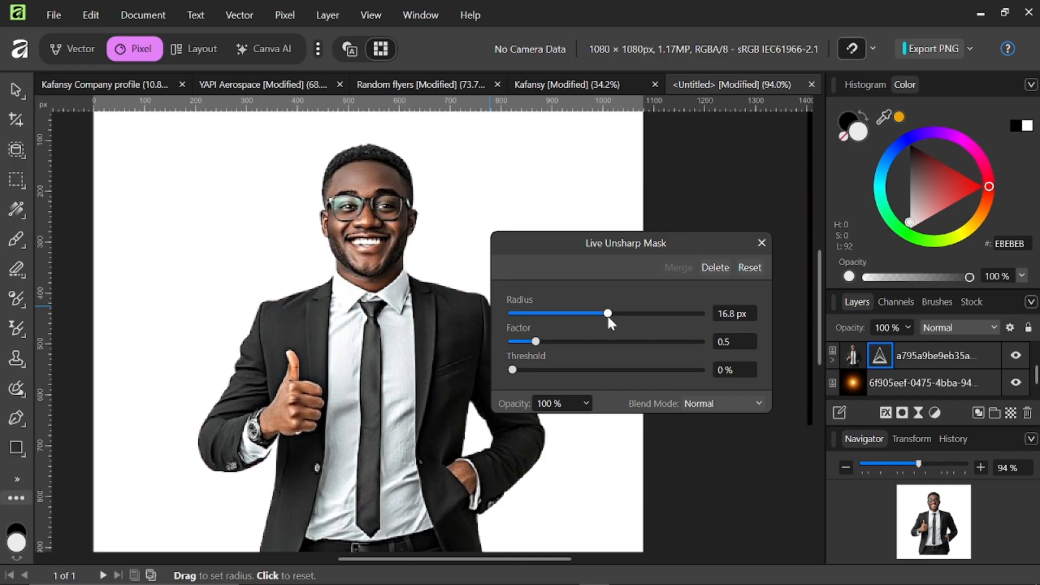
pyautogui.moveTo(532, 347); pyautogui.dragTo(523, 375)
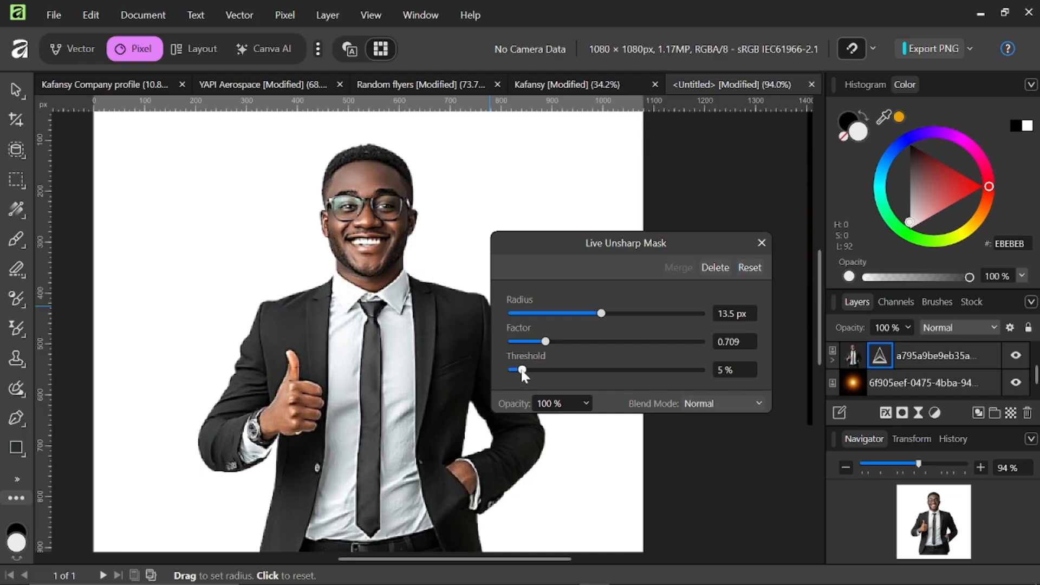
# Step: Set the Unsharp Mask blend mode to Lighten and close its settings
pyautogui.click(716, 404)
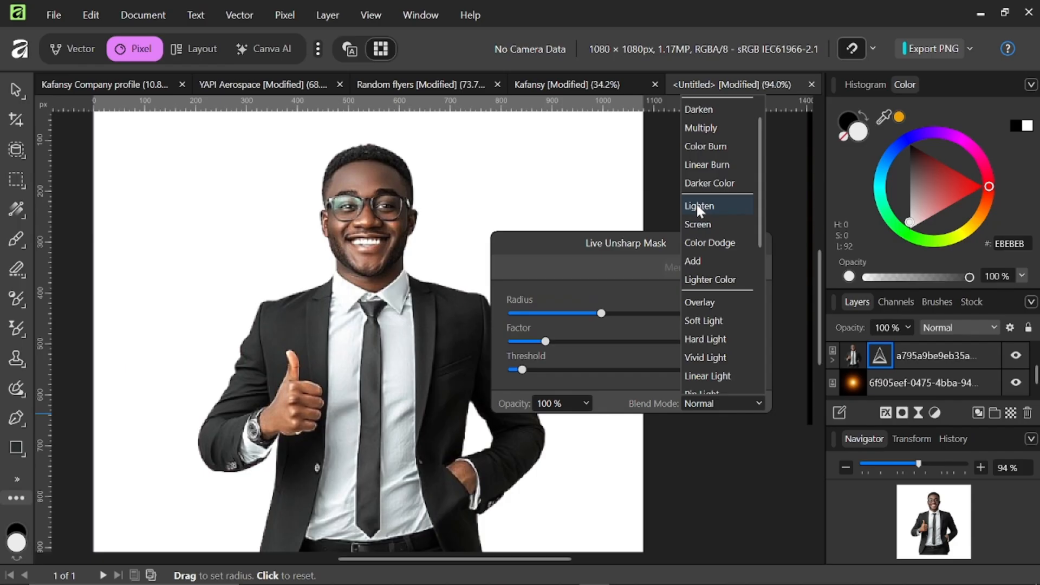
pyautogui.click(698, 206)
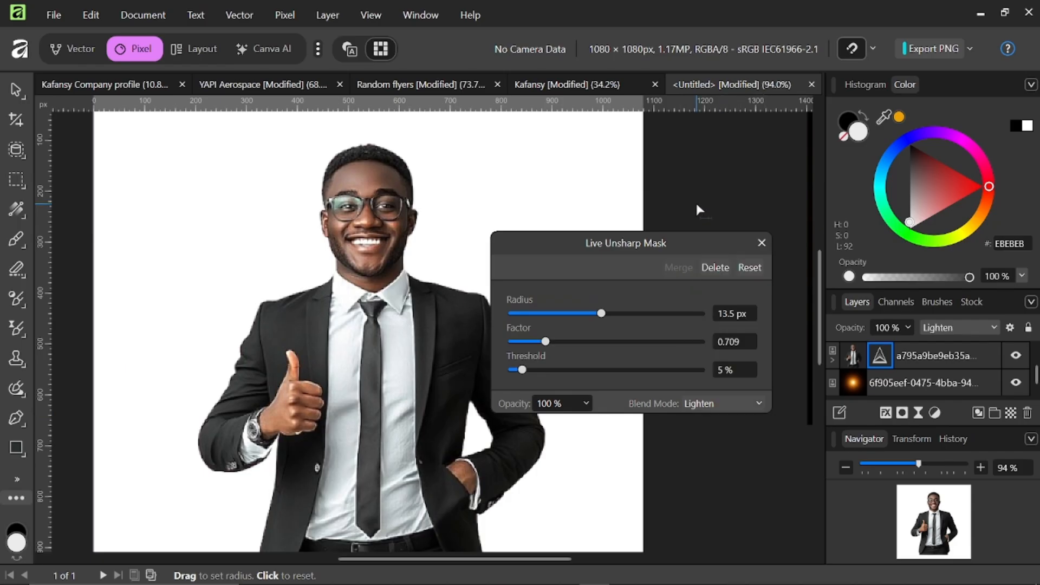
pyautogui.click(762, 240)
# Step: Add a live Add Noise filter to the businessman image on the canvas, with its settings dialog beside the head
pyautogui.click(433, 352)
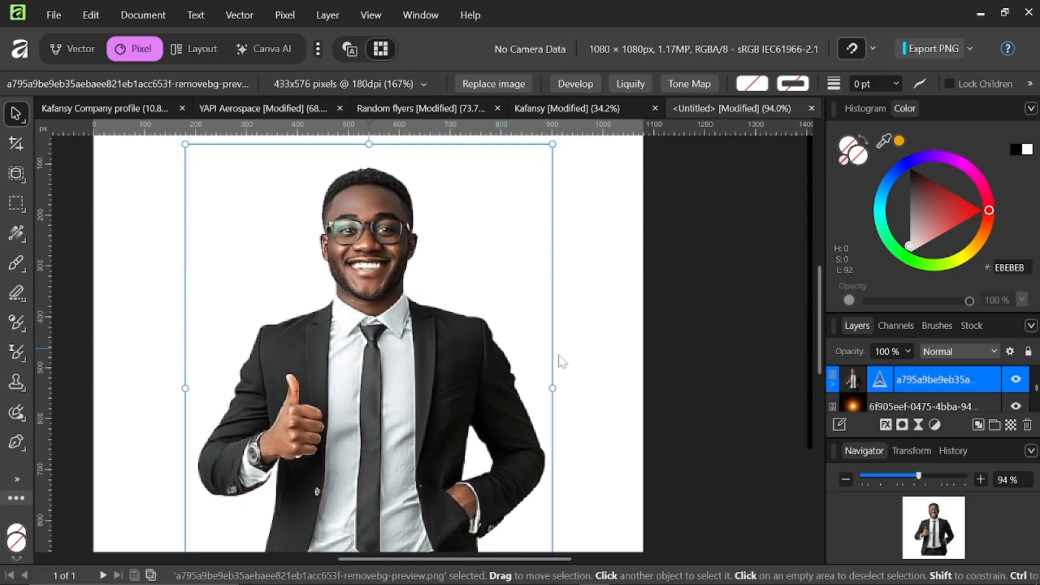
pyautogui.click(919, 424)
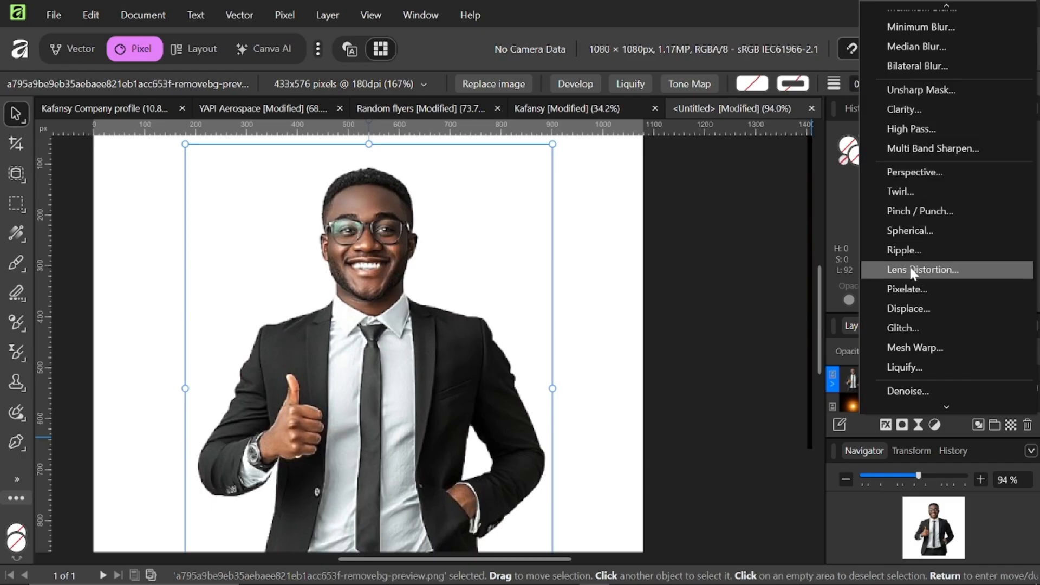
pyautogui.scroll(-2, 913, 272)
pyautogui.scroll(-3, 913, 272)
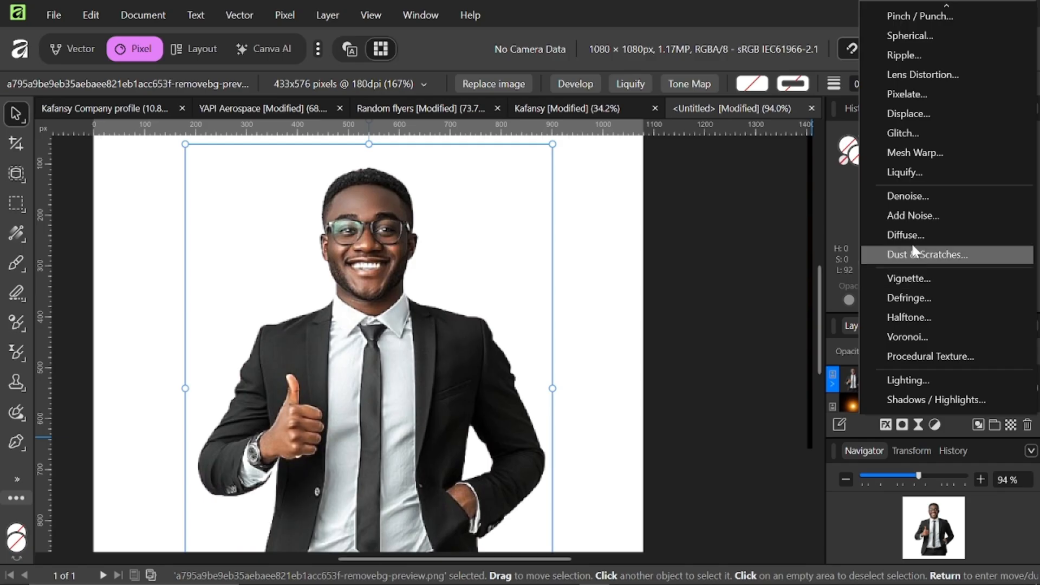
pyautogui.click(914, 216)
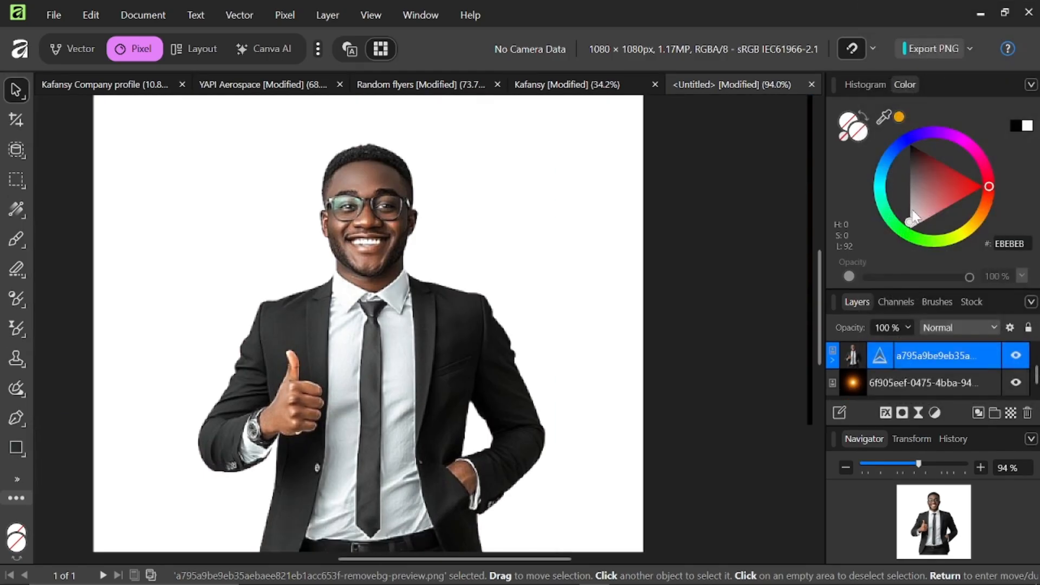
pyautogui.moveTo(580, 266); pyautogui.dragTo(598, 194)
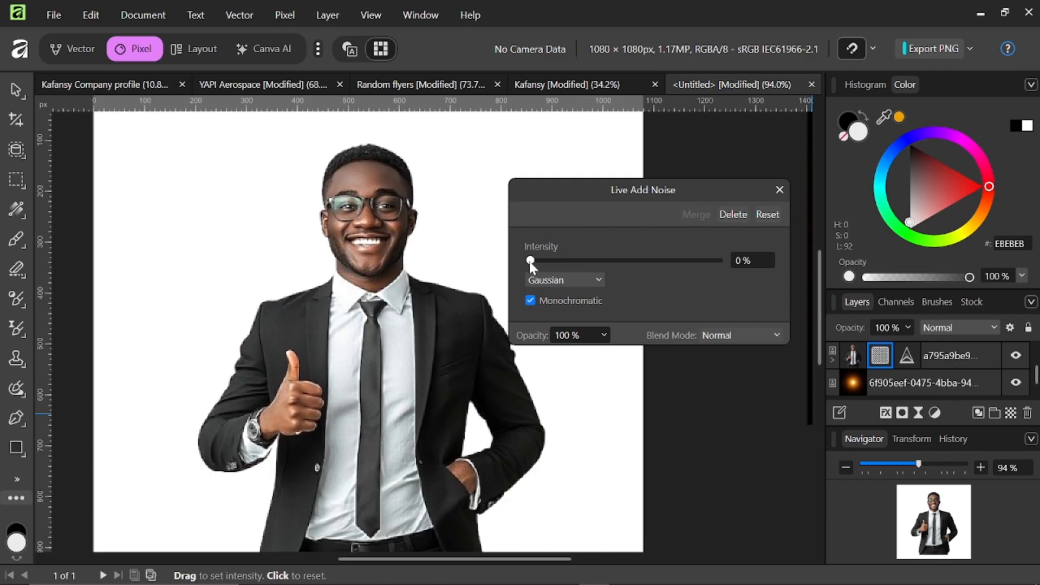
# Step: Set the Add Noise distribution to Uniform and its intensity to 13%
pyautogui.click(540, 280)
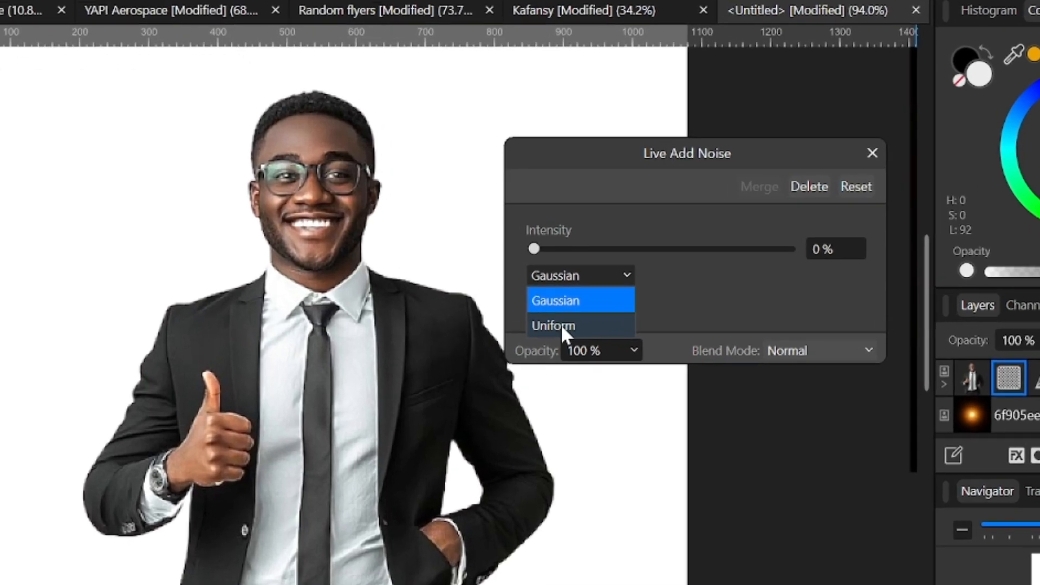
pyautogui.click(537, 250)
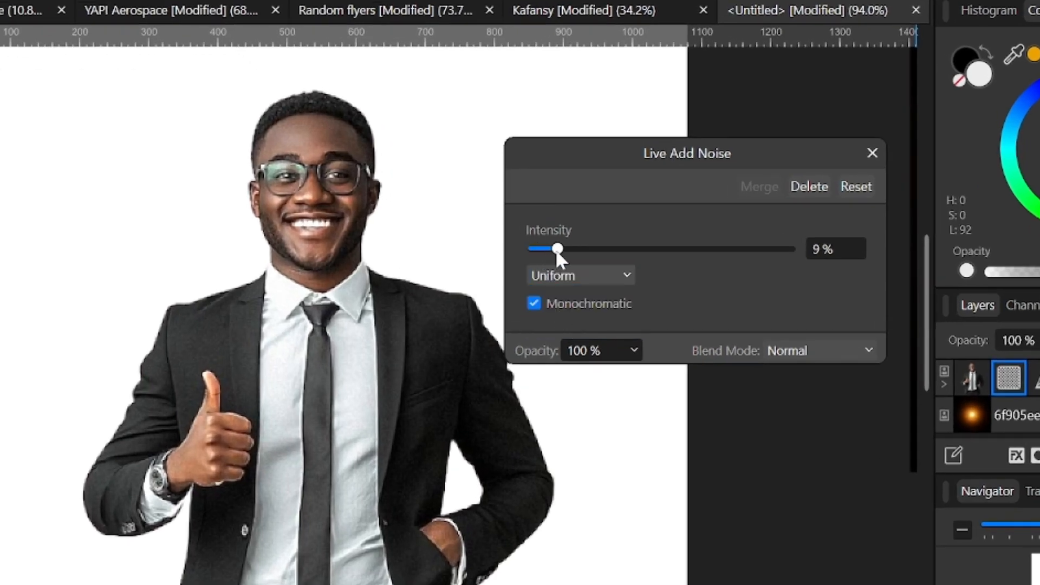
pyautogui.moveTo(556, 252); pyautogui.dragTo(564, 253)
pyautogui.moveTo(564, 252)
pyautogui.mouseDown()
pyautogui.moveTo(676, 252)
pyautogui.moveTo(561, 254)
pyautogui.mouseUp()
# Step: Set the Add Noise blend mode to Lighten and close the filter's settings
pyautogui.click(799, 358)
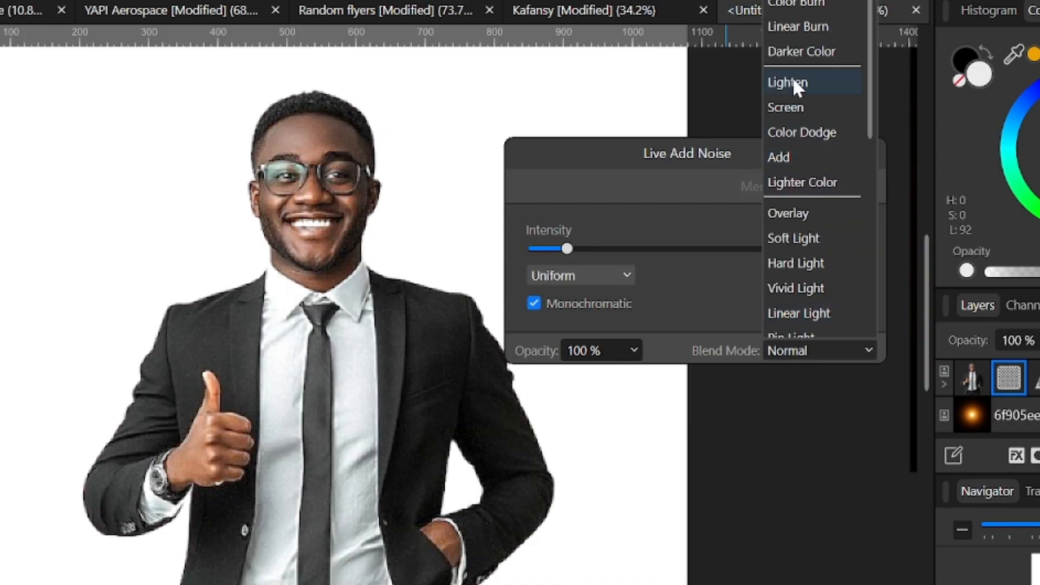
pyautogui.click(792, 81)
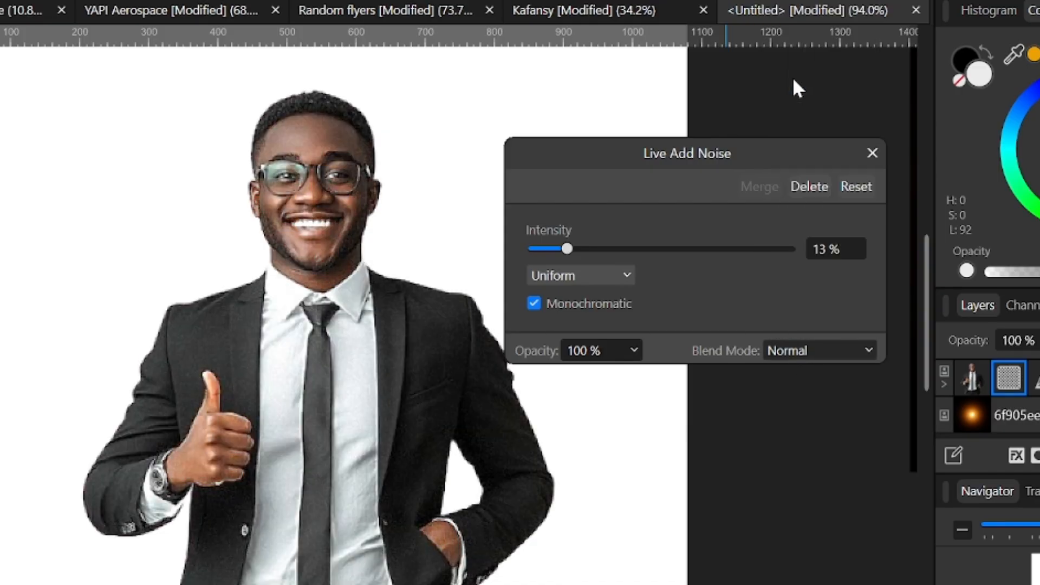
pyautogui.click(872, 153)
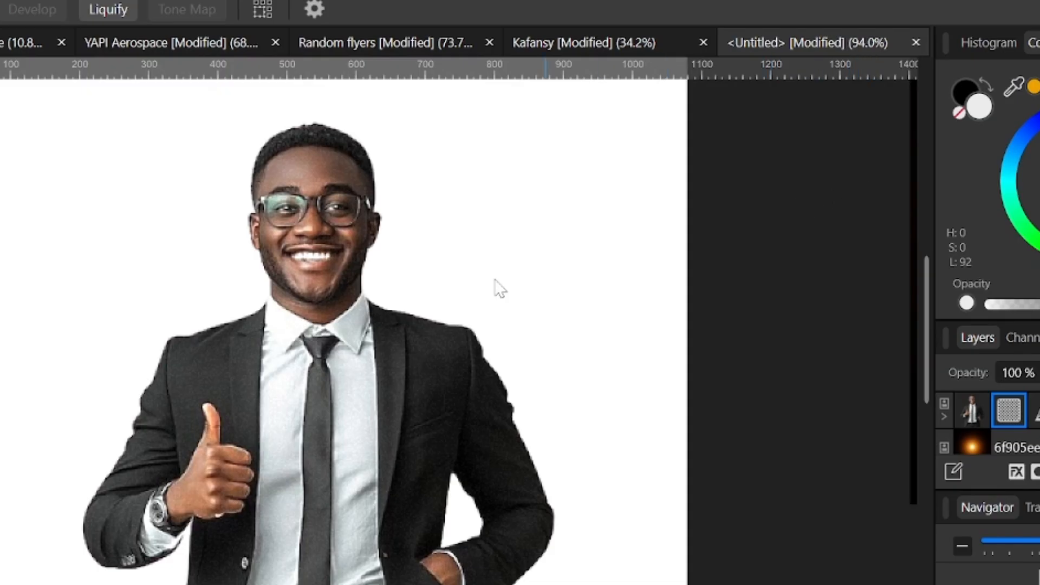
# Step: Add a live Lighting filter to the businessman image and shift its settings dialog slightly lower
pyautogui.click(399, 373)
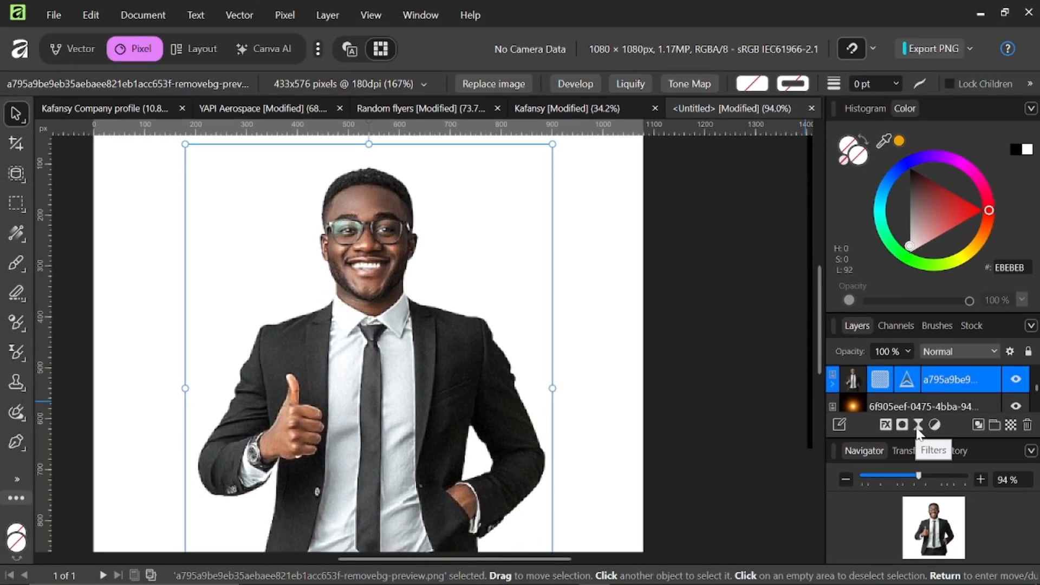
pyautogui.click(917, 426)
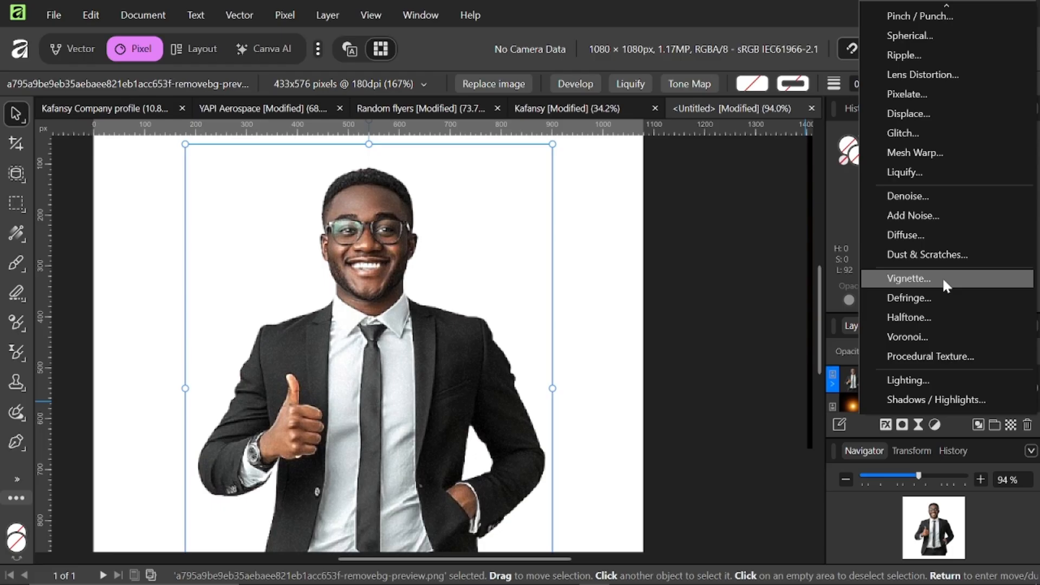
pyautogui.click(932, 379)
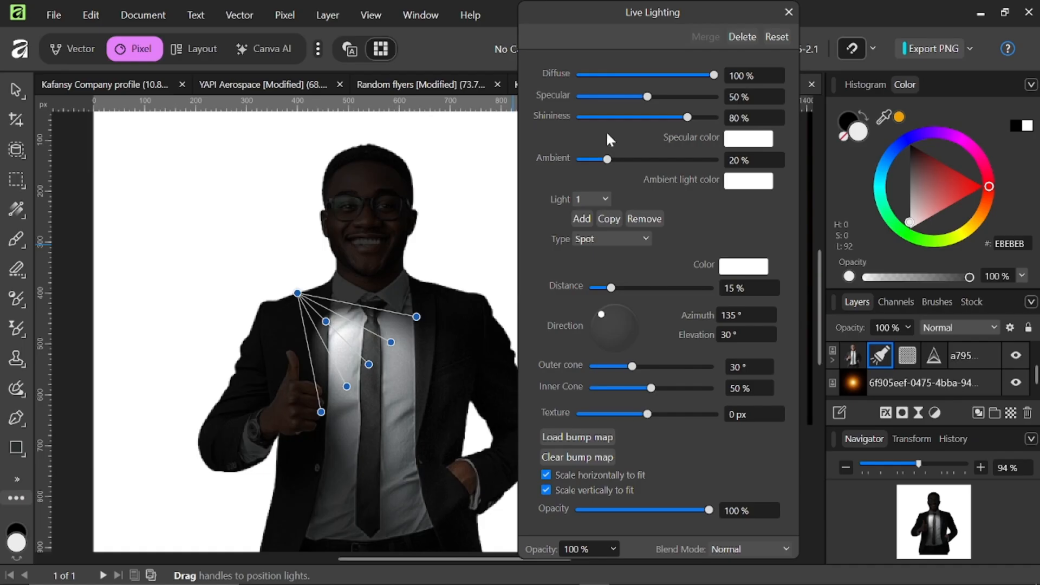
pyautogui.moveTo(613, 18); pyautogui.dragTo(589, 64)
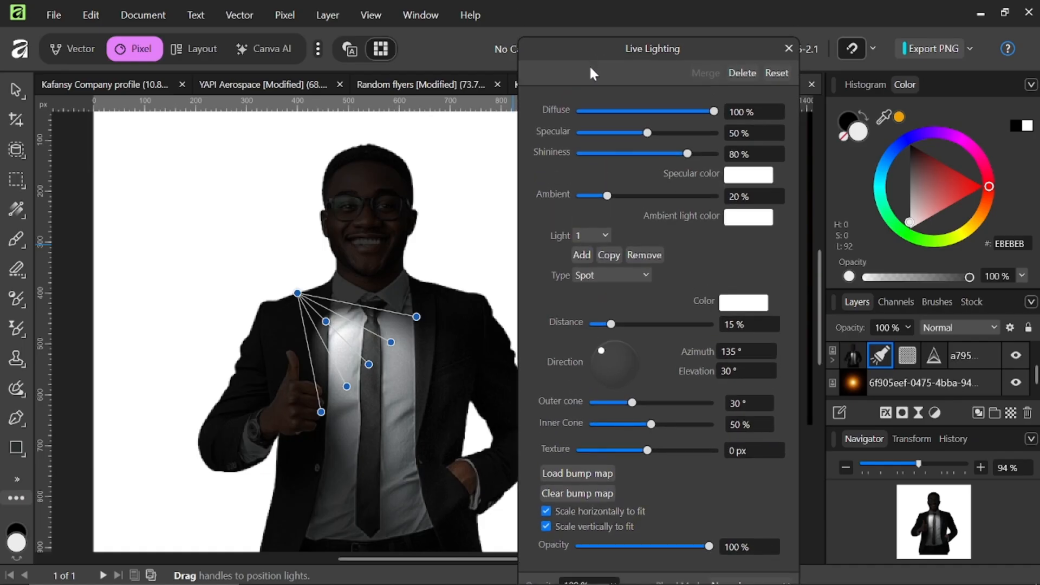
# Step: Set the ambient light to 100% and reposition the spotlight beside the head, at 26% distance, 62.8° azimuth and 27.2° outer cone
pyautogui.moveTo(610, 200); pyautogui.dragTo(717, 198)
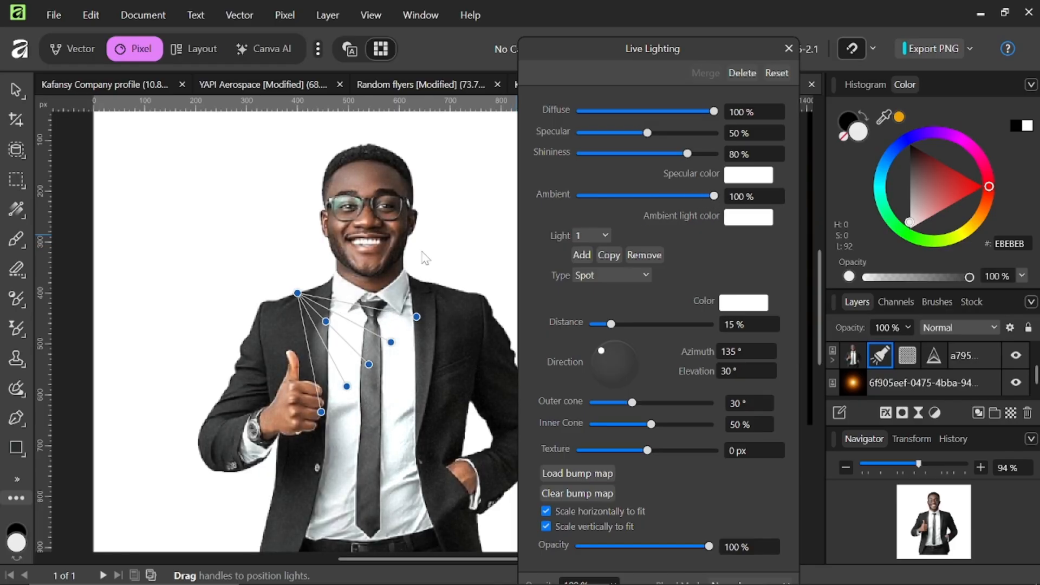
pyautogui.moveTo(291, 297); pyautogui.dragTo(463, 198)
pyautogui.moveTo(257, 296); pyautogui.dragTo(297, 269)
pyautogui.moveTo(471, 199); pyautogui.dragTo(455, 214)
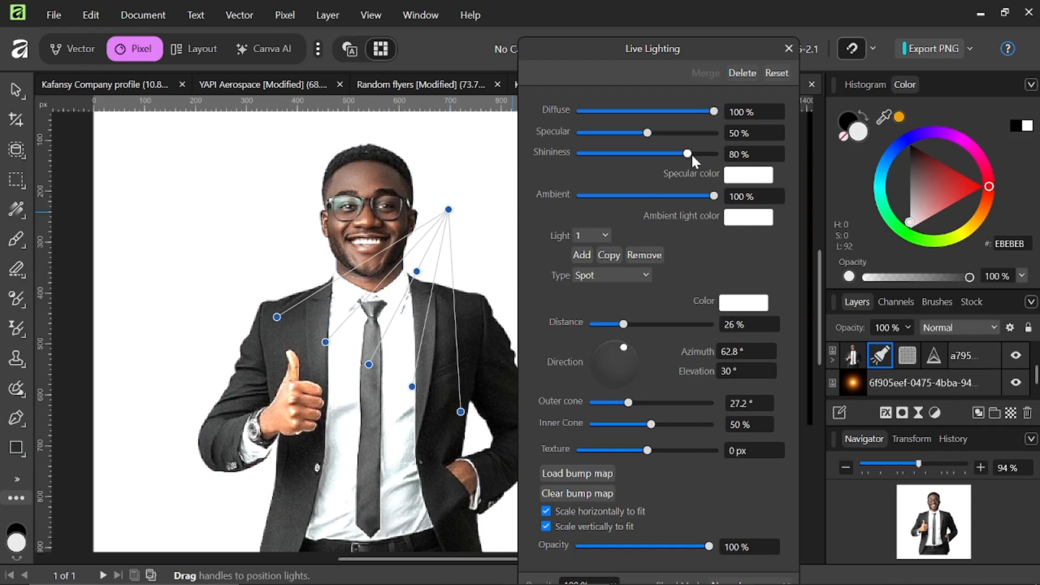
# Step: Set the lighting's shininess to 39% and specular to 41%, close its settings and check the portrait
pyautogui.moveTo(669, 153); pyautogui.dragTo(636, 134)
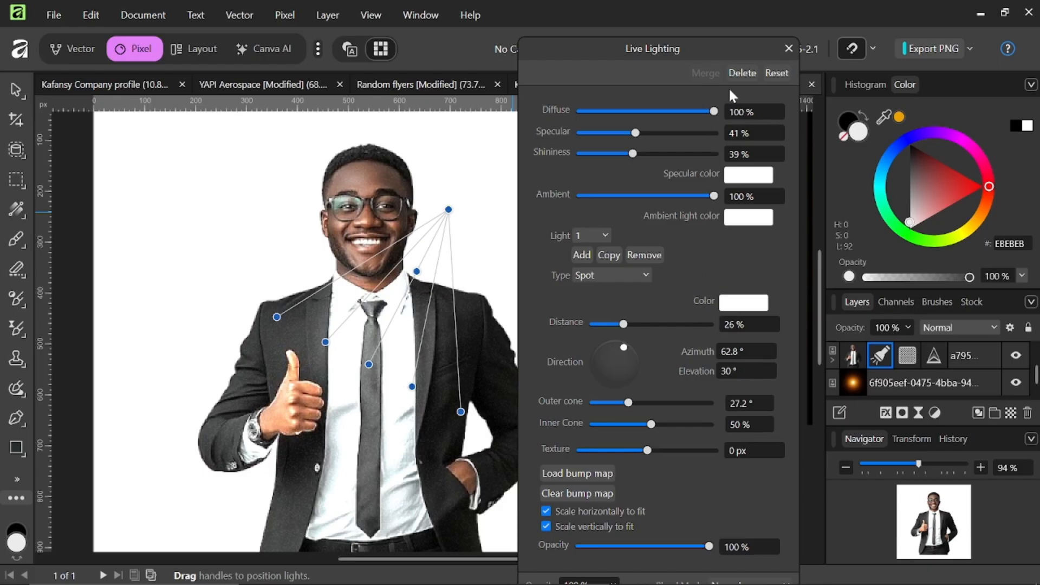
pyautogui.click(788, 48)
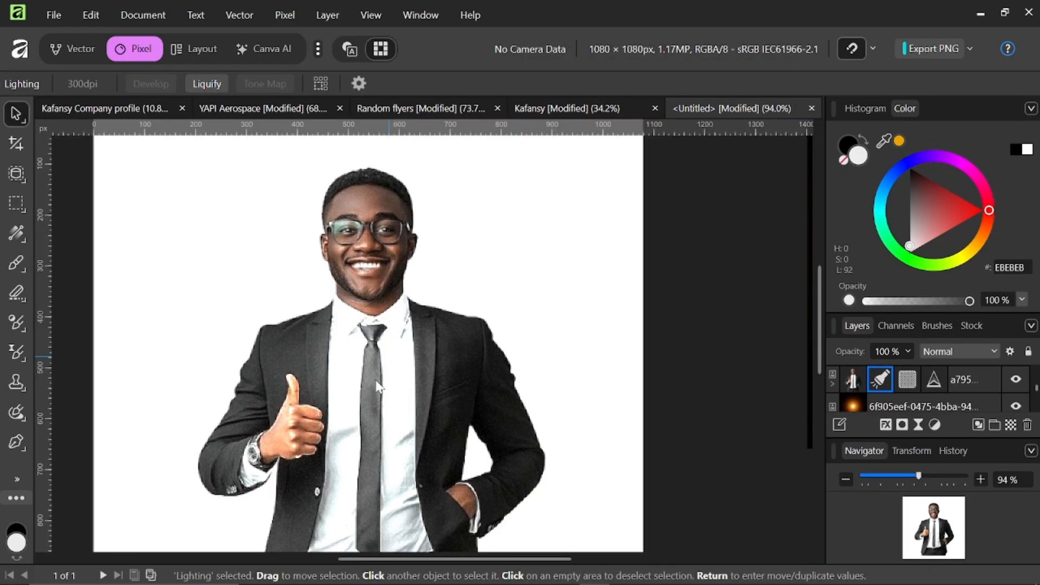
pyautogui.scroll(-2, 353, 385)
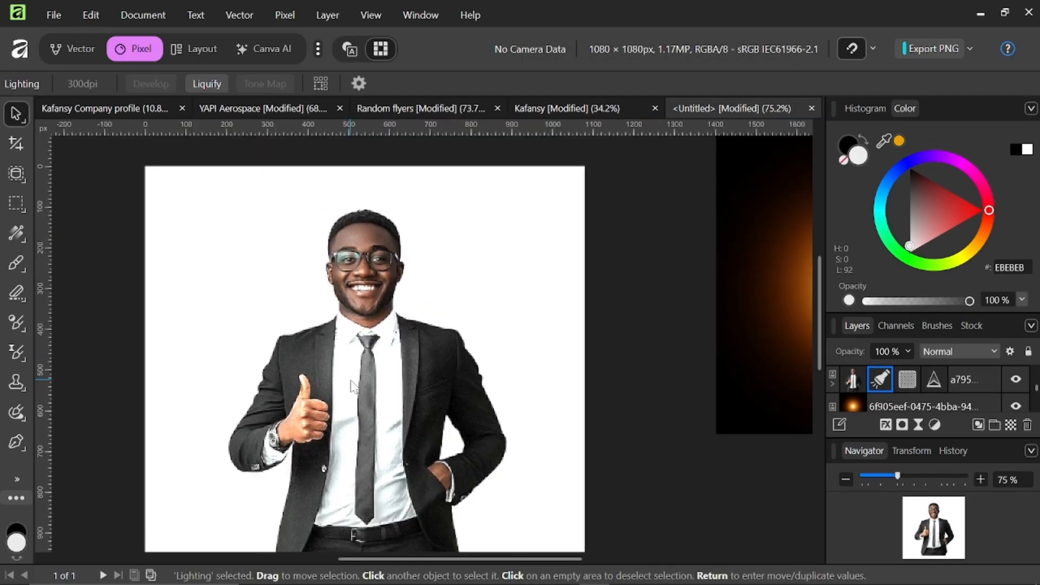
pyautogui.scroll(2, 354, 386)
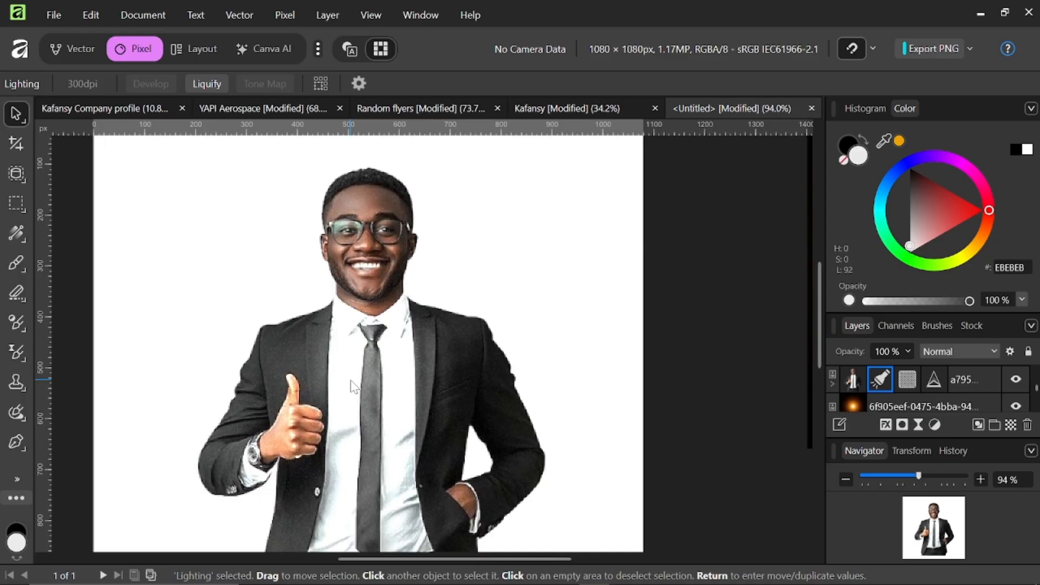
pyautogui.scroll(-2, 353, 386)
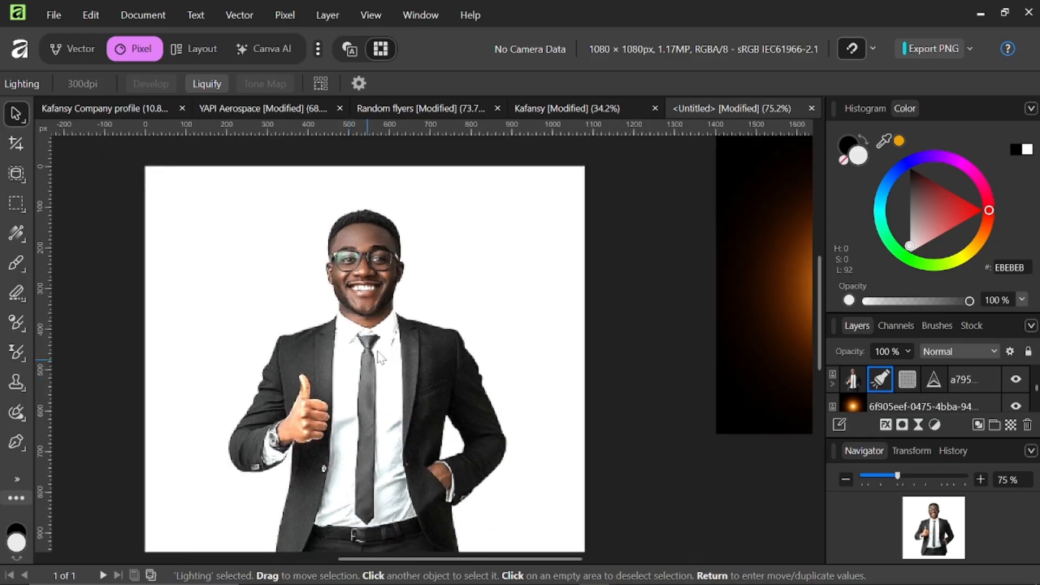
# Step: Move the orange glow image from beside the canvas onto it, behind the businessman
pyautogui.click(707, 291)
pyautogui.moveTo(742, 298); pyautogui.dragTo(299, 319)
pyautogui.moveTo(488, 253); pyautogui.dragTo(489, 258)
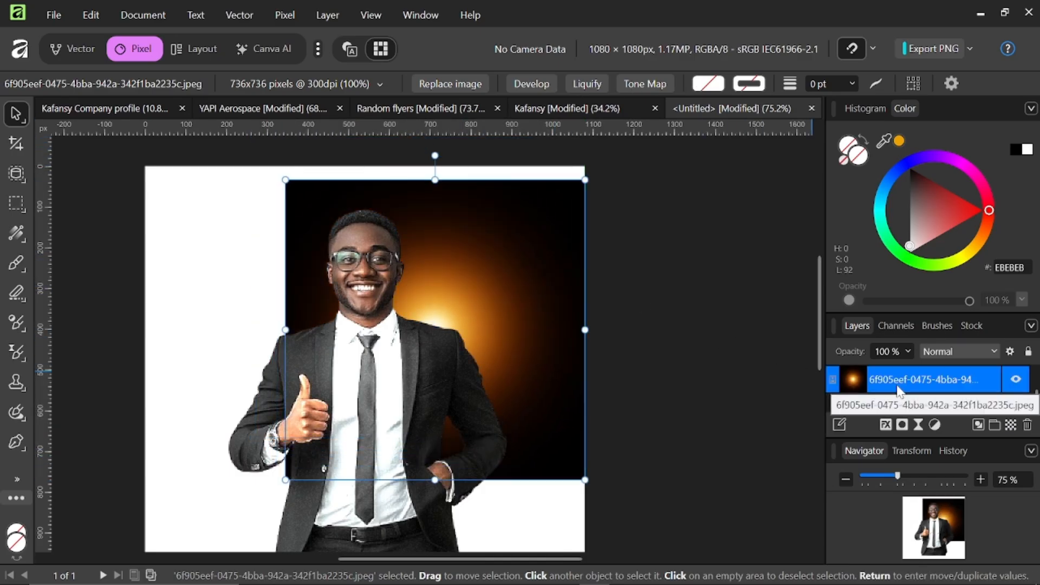
# Step: Bring the glow image in front of the businessman at the canvas's upper edge and set its blend mode to Screen
pyautogui.scroll(-1, 893, 370)
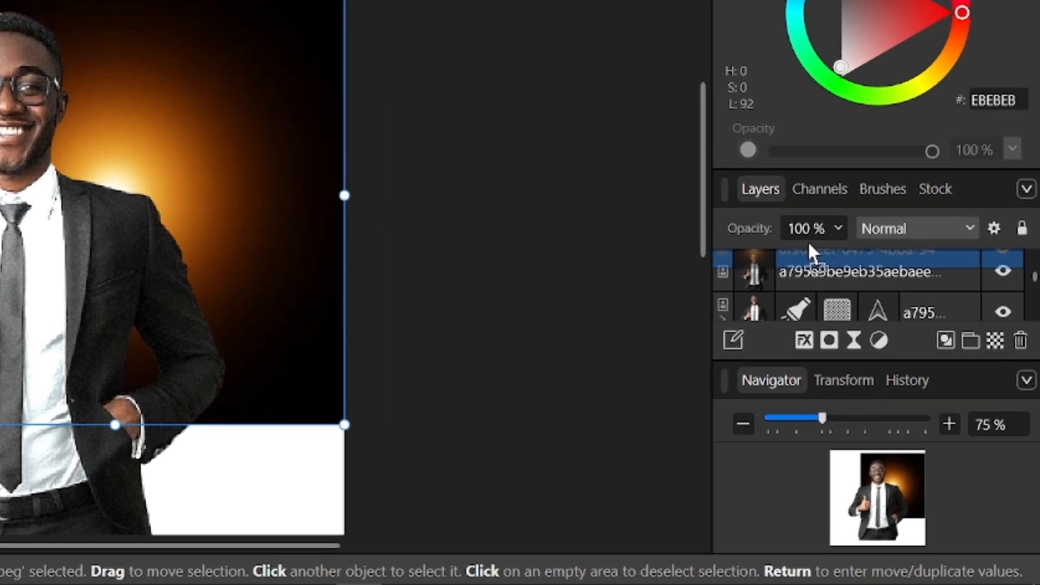
pyautogui.hotkey('ctrl', 'z')
pyautogui.moveTo(136, 167); pyautogui.dragTo(114, 148)
pyautogui.click(949, 325)
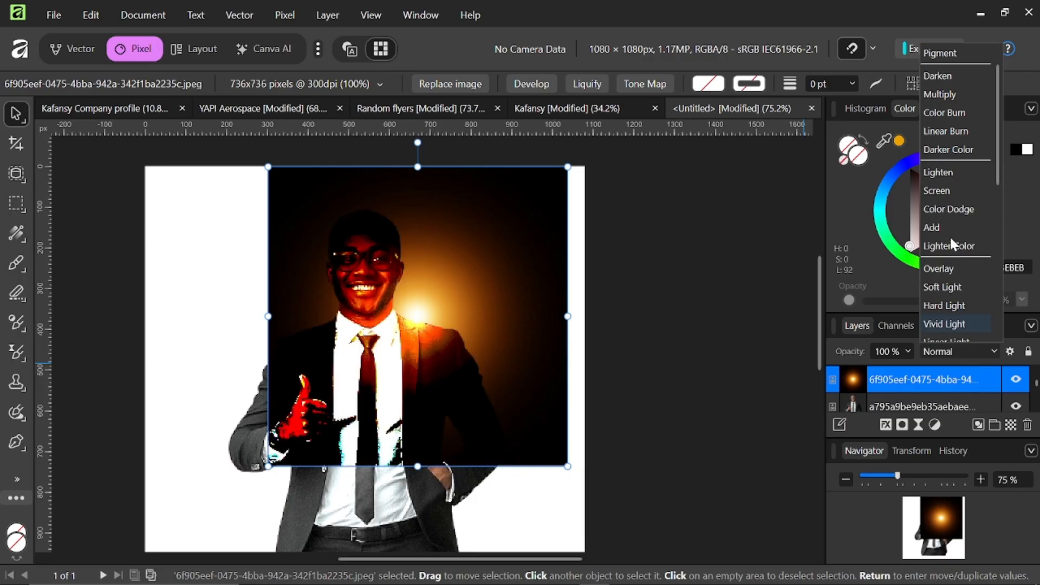
pyautogui.click(938, 191)
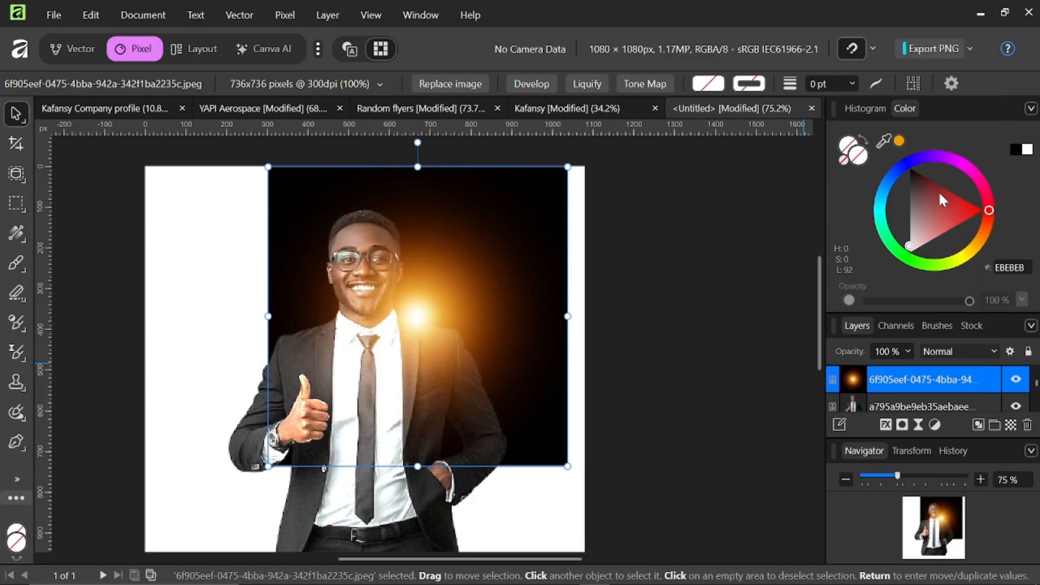
# Step: Draw a light grey vector rectangle covering the whole canvas and send it to the back
pyautogui.scroll(-2, 402, 366)
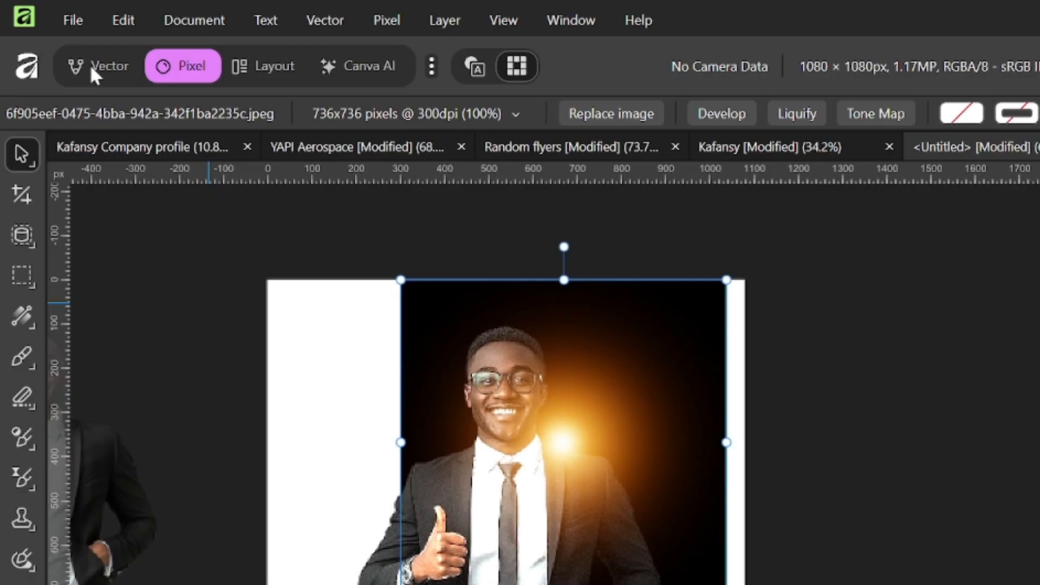
pyautogui.click(92, 68)
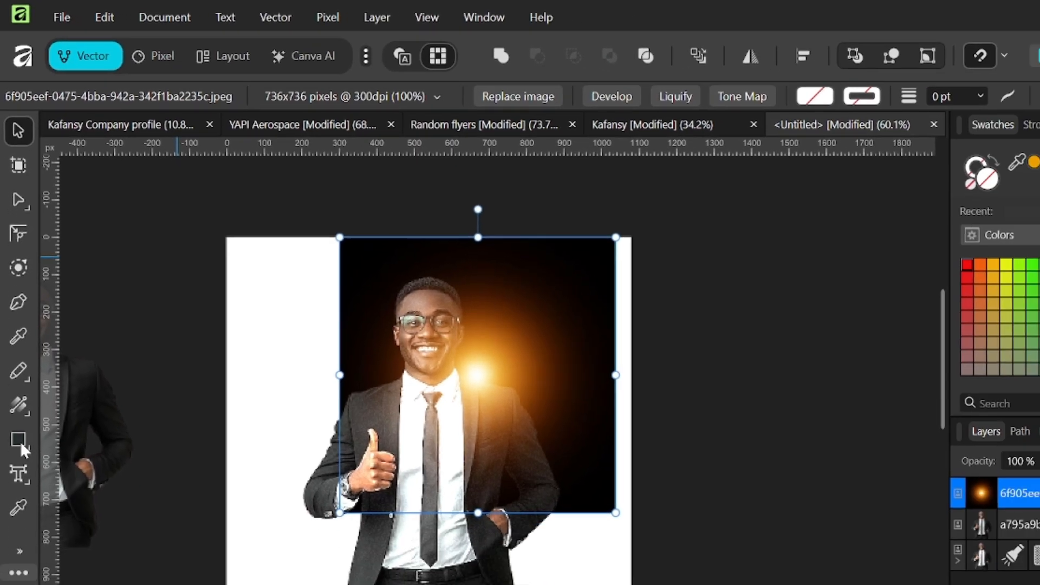
pyautogui.click(20, 443)
pyautogui.moveTo(227, 237); pyautogui.dragTo(398, 404)
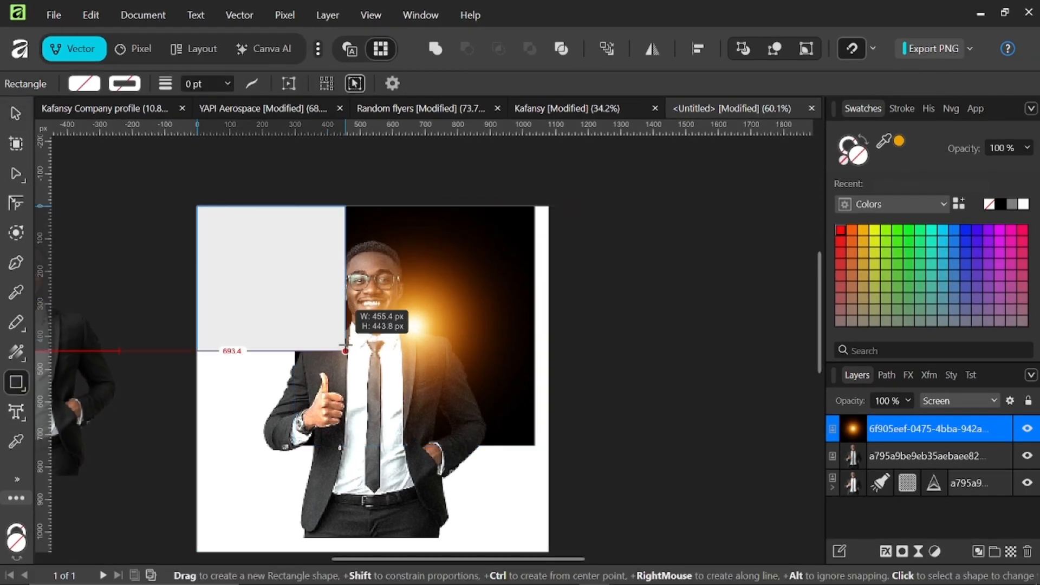
pyautogui.moveTo(345, 350)
pyautogui.mouseDown()
pyautogui.moveTo(422, 358)
pyautogui.moveTo(548, 457)
pyautogui.moveTo(549, 547)
pyautogui.moveTo(547, 484)
pyautogui.moveTo(549, 504)
pyautogui.mouseUp()
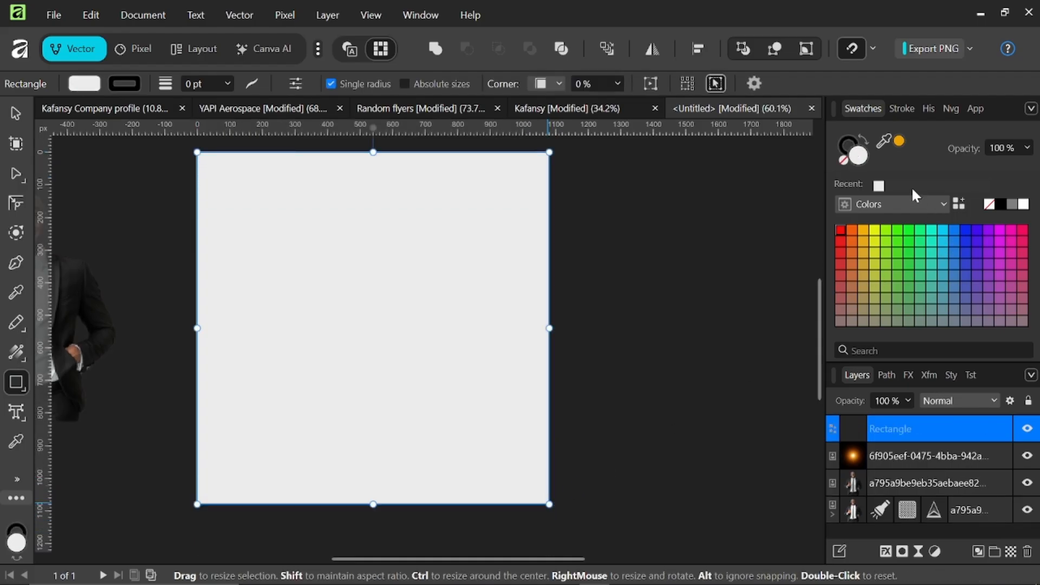
pyautogui.click(607, 47)
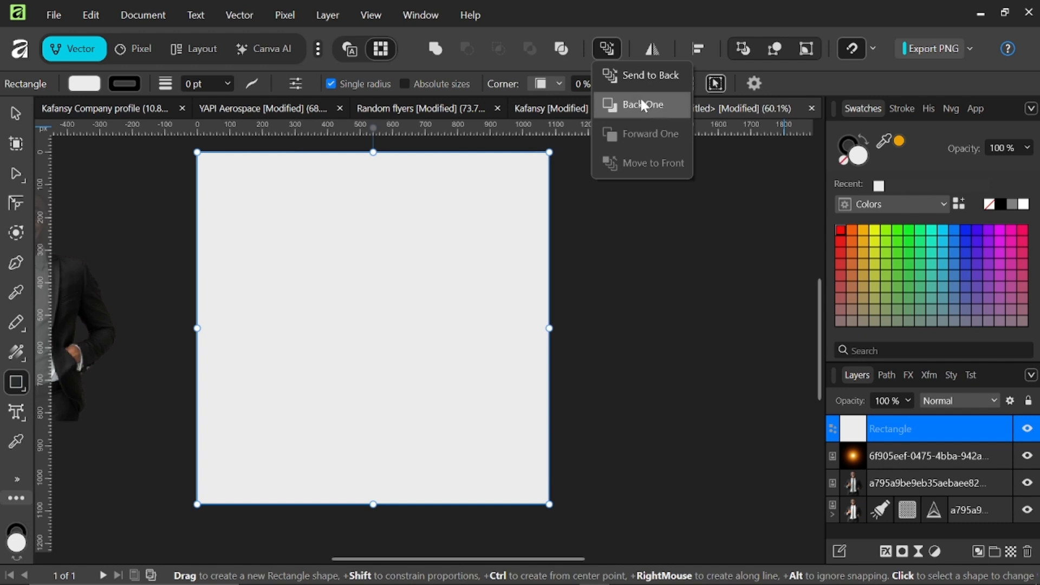
pyautogui.click(640, 77)
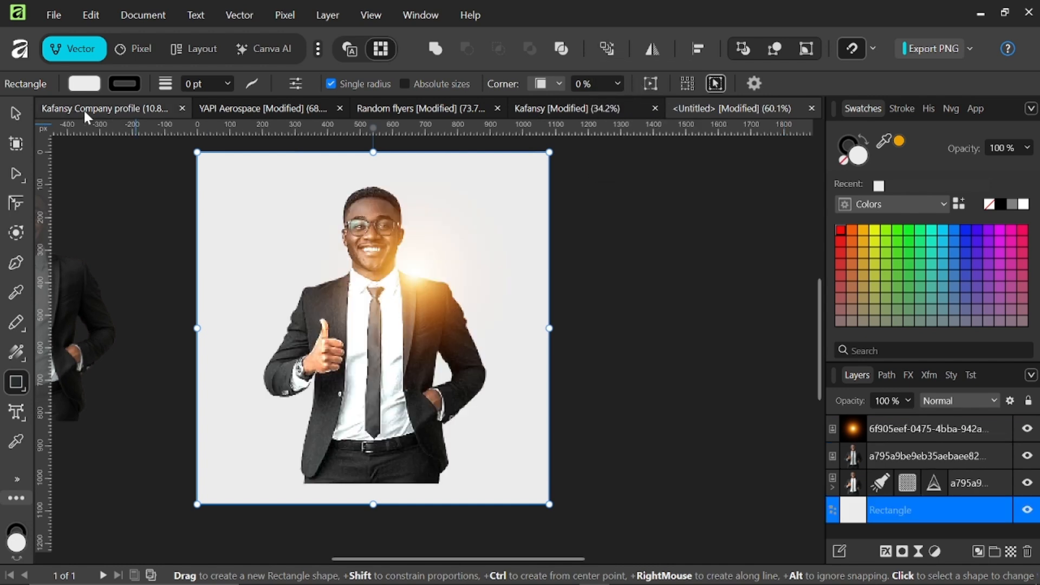
# Step: Move the glow image up and to the right so its bright centre sits beside the businessman's face
pyautogui.press('v')
pyautogui.scroll(3, 283, 262)
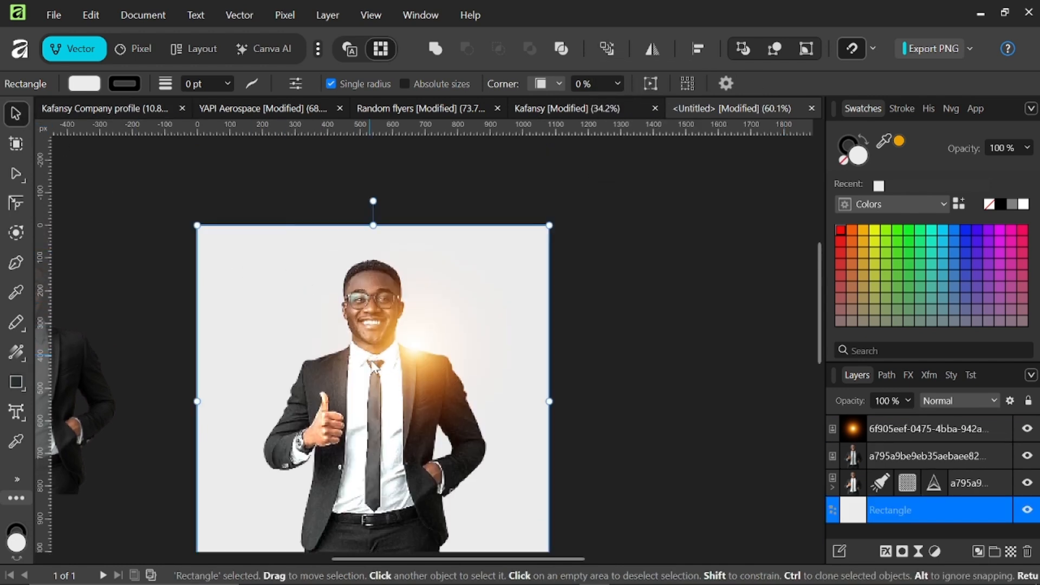
pyautogui.keyDown('ctrl'); pyautogui.scroll(4, 374, 366); pyautogui.keyUp('ctrl')
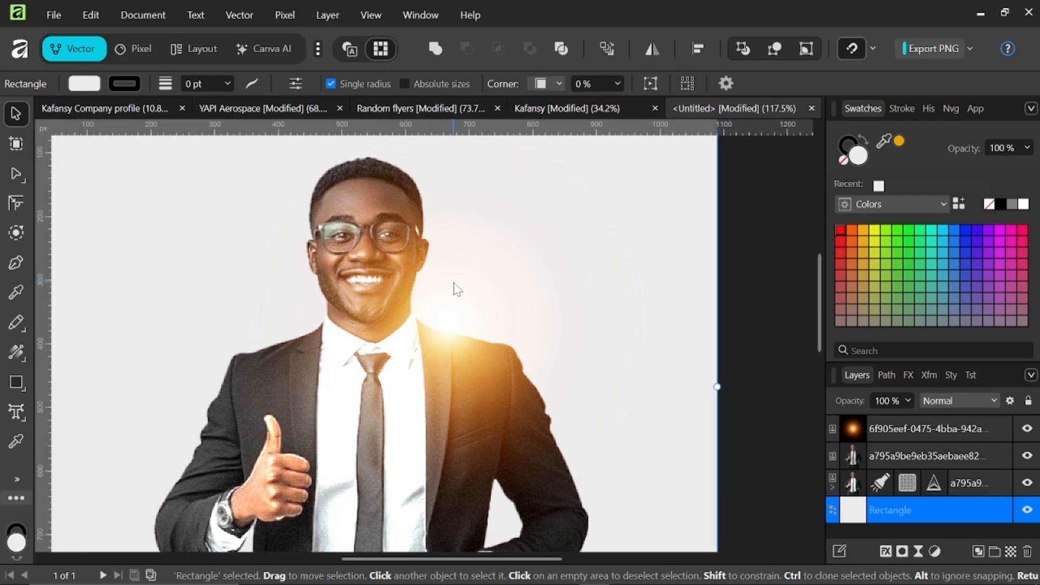
pyautogui.click(438, 303)
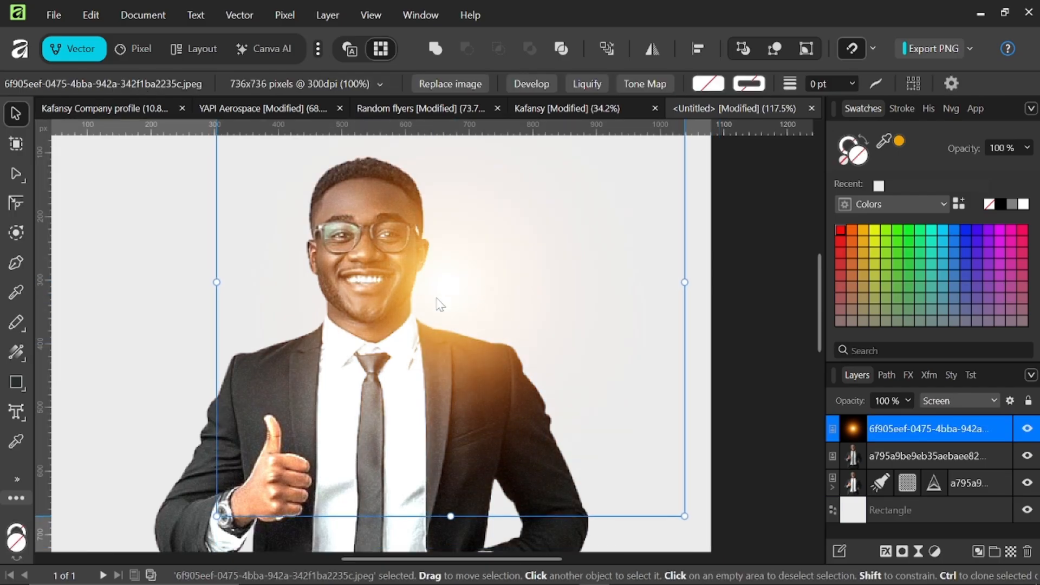
pyautogui.moveTo(436, 298); pyautogui.dragTo(467, 285)
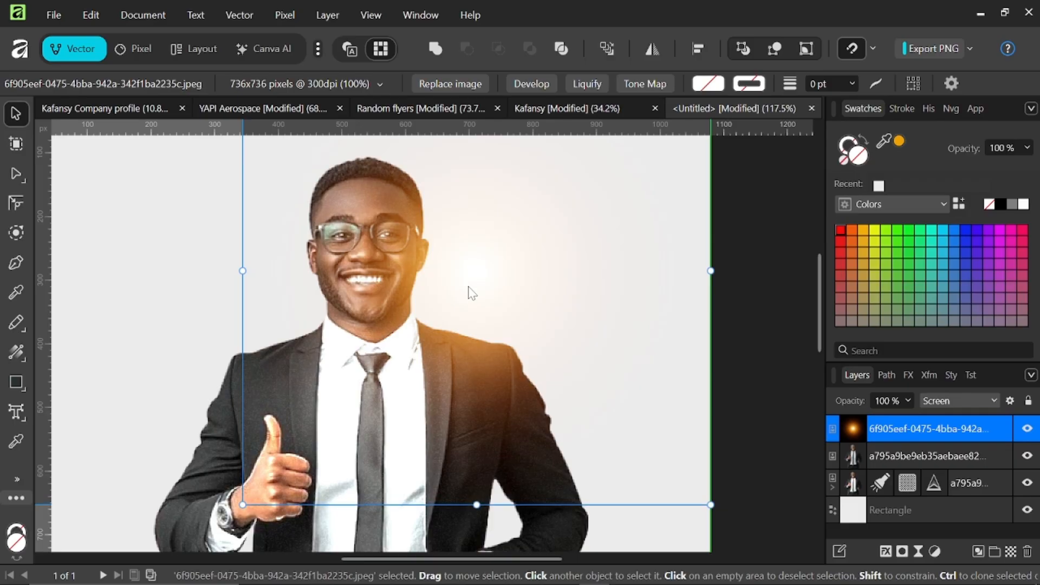
# Step: Move the unedited businessman copy from outside the canvas to the left of the edited portrait
pyautogui.scroll(-6, 469, 291)
pyautogui.scroll(1, 469, 291)
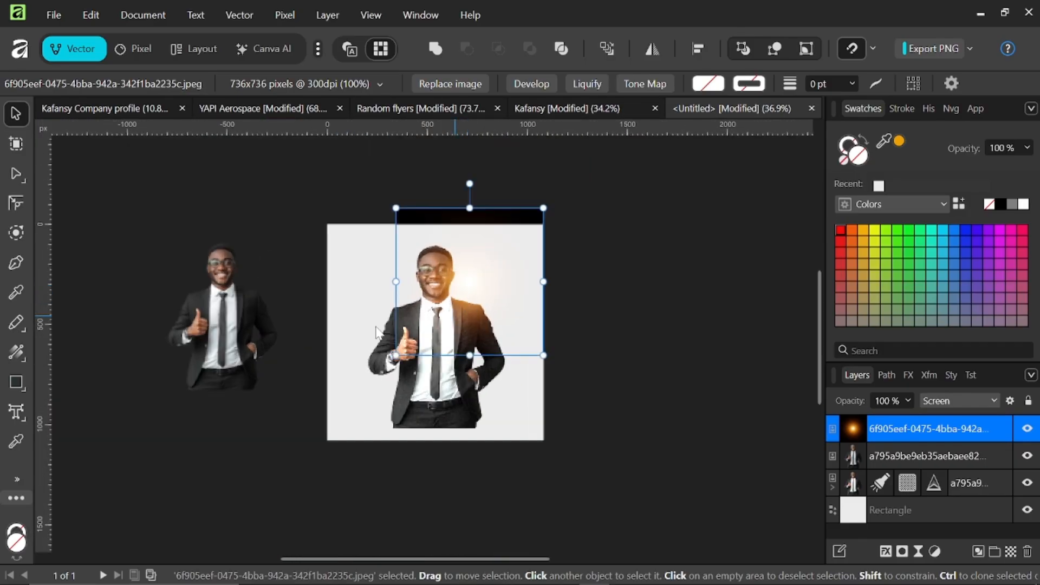
pyautogui.moveTo(222, 341); pyautogui.dragTo(362, 336)
pyautogui.scroll(4, 366, 341)
pyautogui.scroll(3, 367, 340)
pyautogui.hotkey('ctrl', 'z')
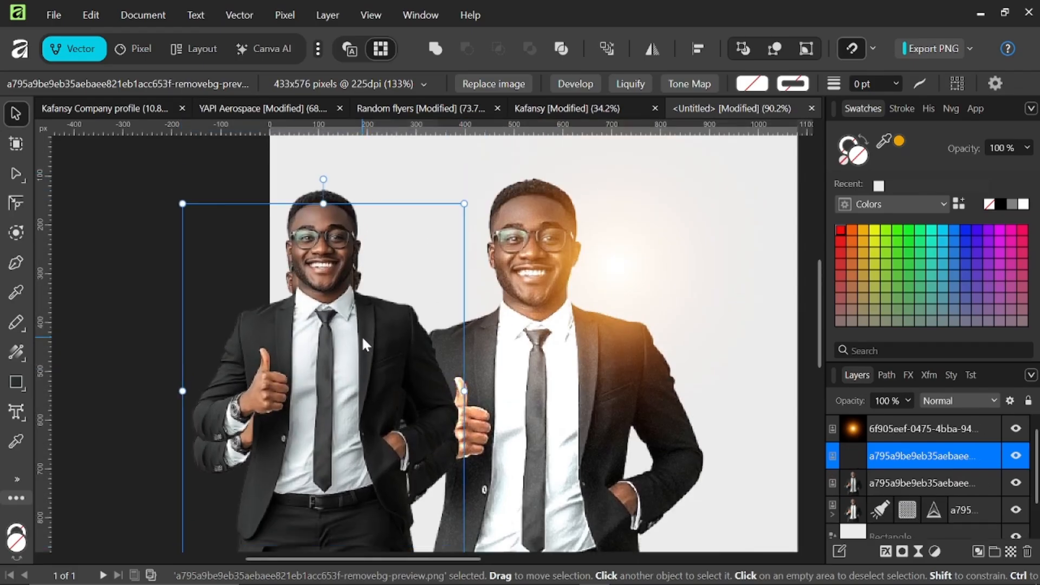
pyautogui.moveTo(346, 373); pyautogui.dragTo(364, 326)
# Step: Compare the faces and suits of the unedited and the edited businessman up close and from a distance
pyautogui.scroll(3, 372, 300)
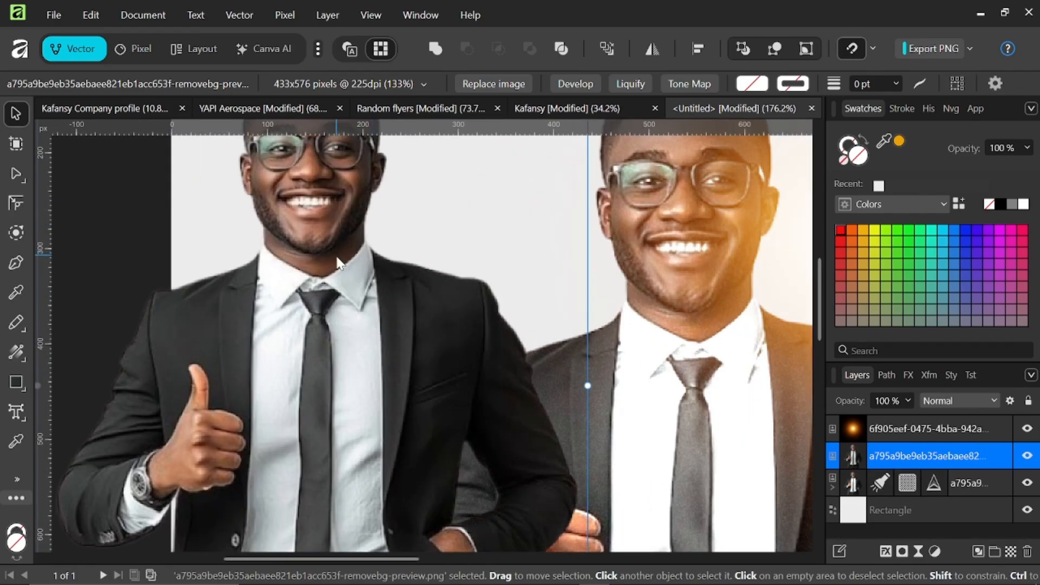
pyautogui.scroll(2, 336, 258)
pyautogui.hscroll(5, 335, 260)
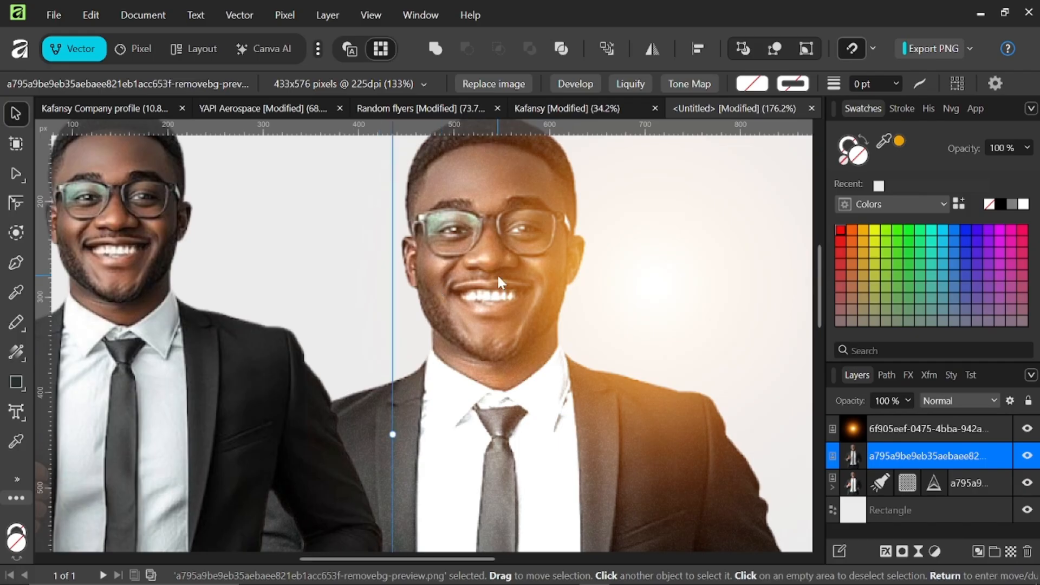
pyautogui.scroll(-3, 497, 273)
pyautogui.hscroll(2, 500, 281)
pyautogui.scroll(-6, 477, 303)
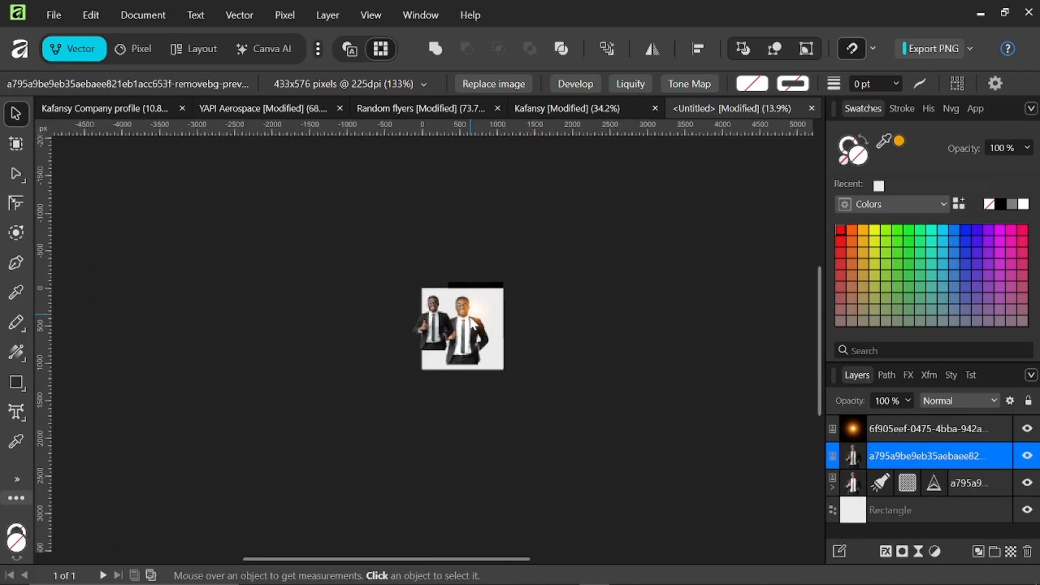
# Step: Examine the unedited and the edited businessman side by side, with the whole canvas and the glow in view
pyautogui.scroll(4, 469, 316)
pyautogui.scroll(3, 469, 316)
pyautogui.hscroll(2, 470, 316)
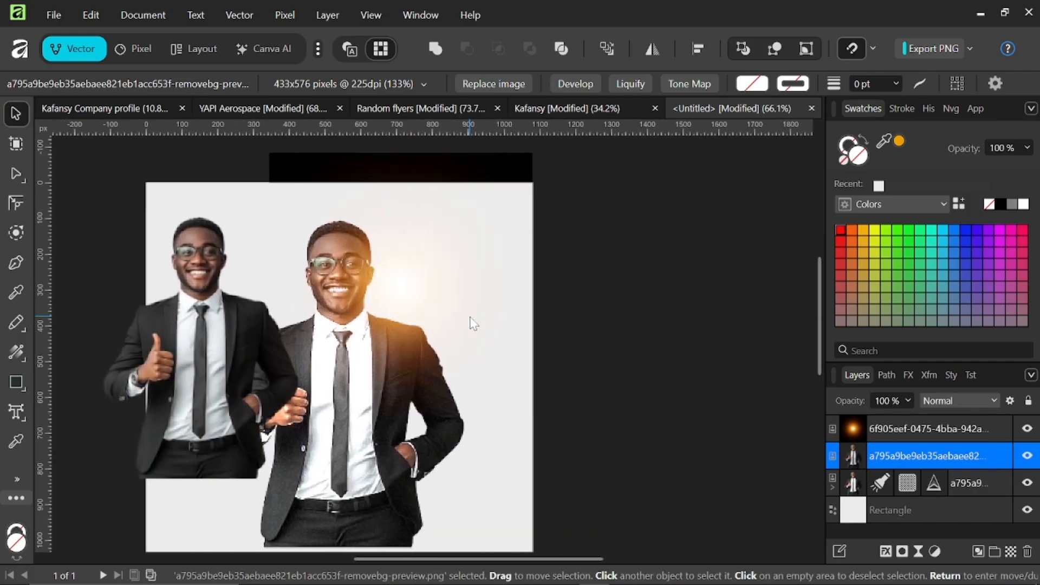
pyautogui.scroll(-1, 431, 362)
pyautogui.scroll(1, 419, 392)
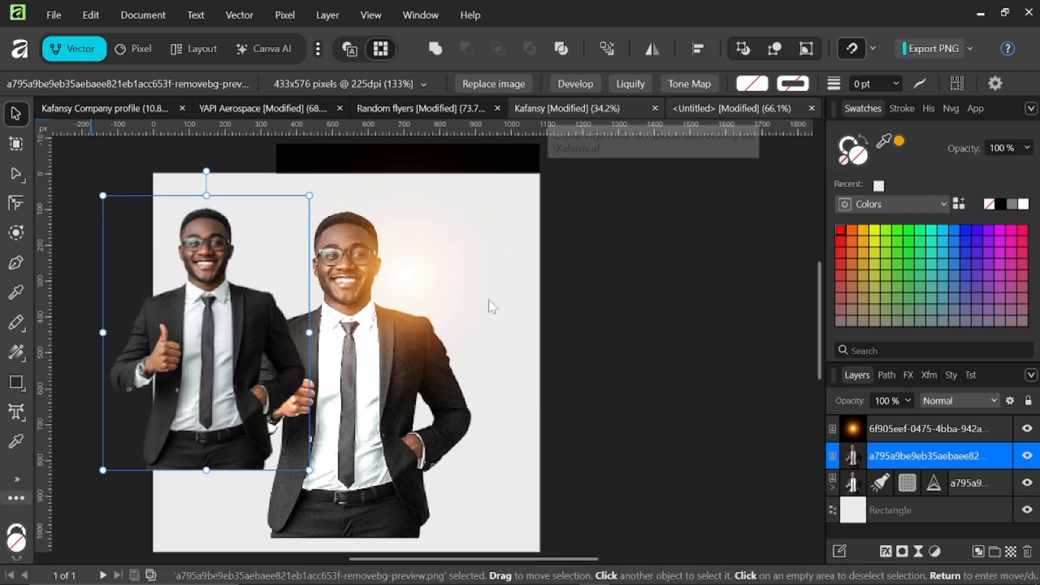
# Step: Inspect the businessman on the real estate flyer in the Kafansy document up close and return to the untitled document
pyautogui.hotkey('ctrl', 'Tab')
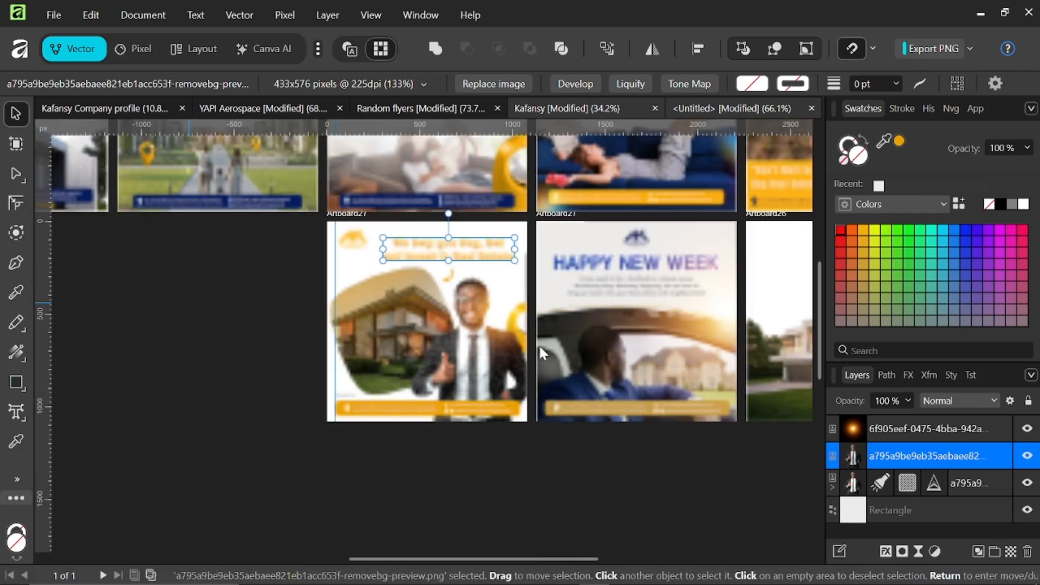
pyautogui.scroll(6, 538, 344)
pyautogui.scroll(-2, 453, 331)
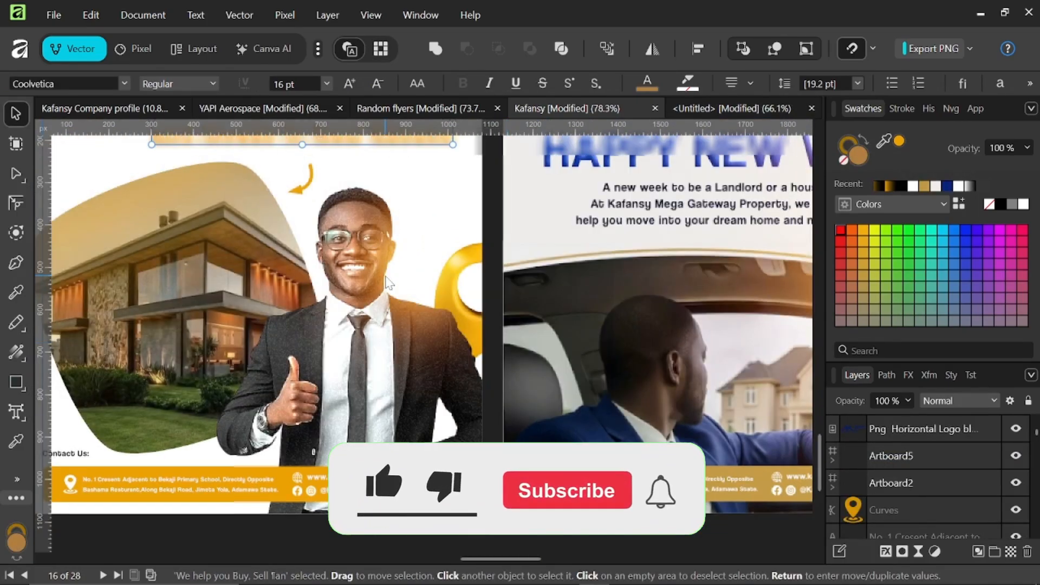
pyautogui.scroll(2, 386, 282)
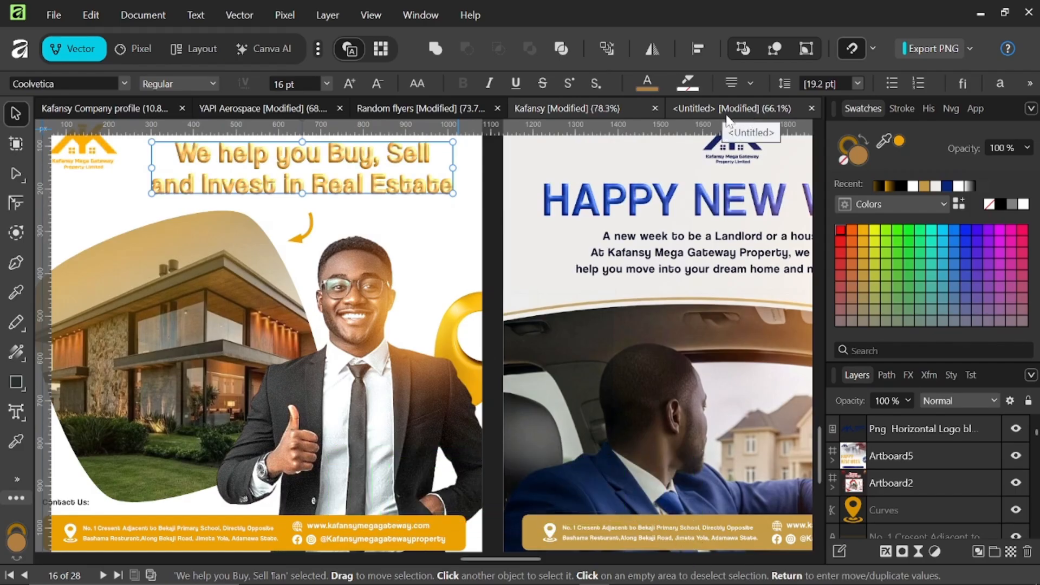
pyautogui.click(727, 112)
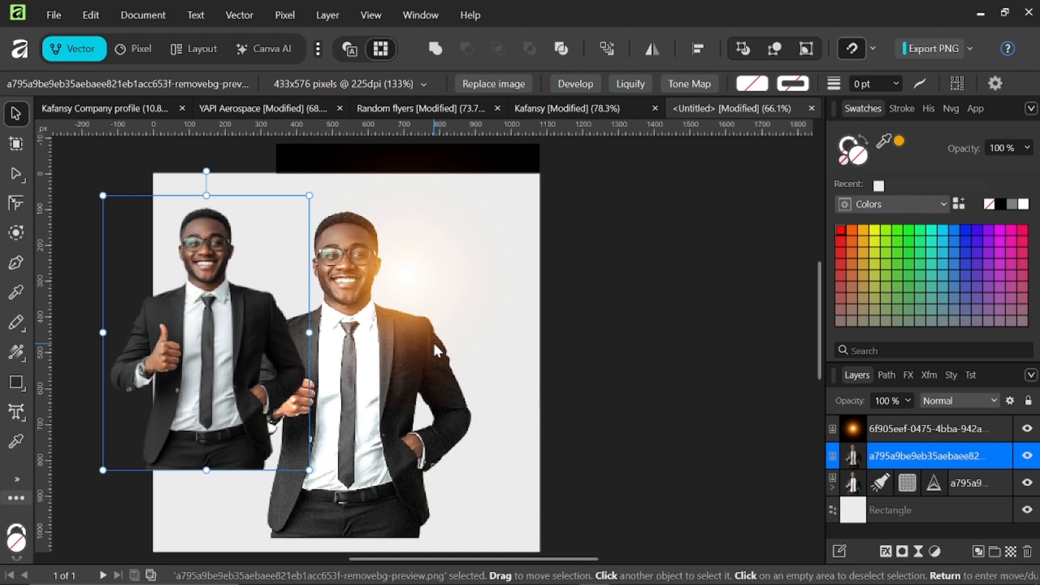